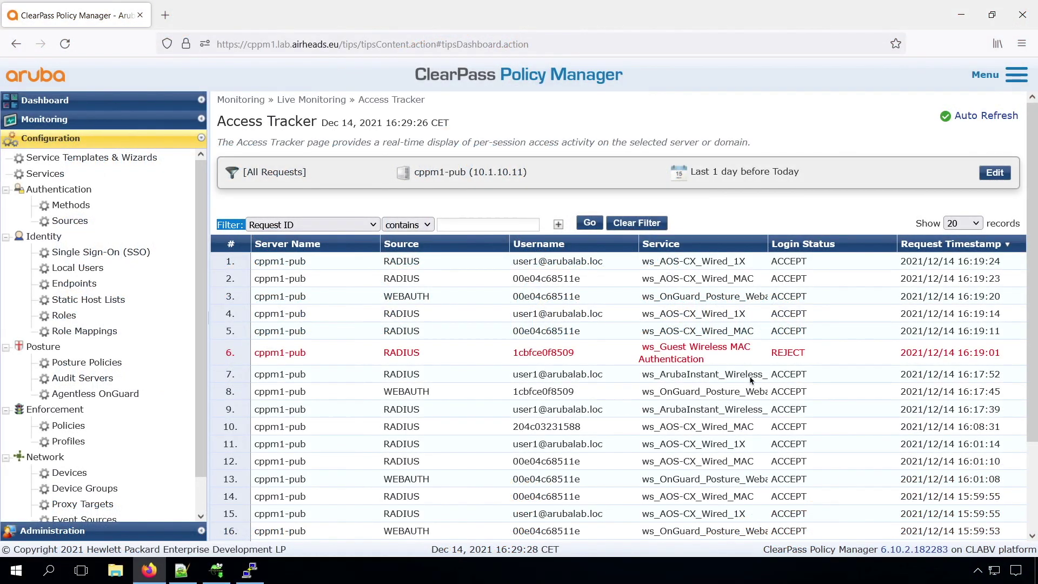
Step: Inspect the details of the OnGuard posture webauth request and the latest wired 802.1X request
click(544, 298)
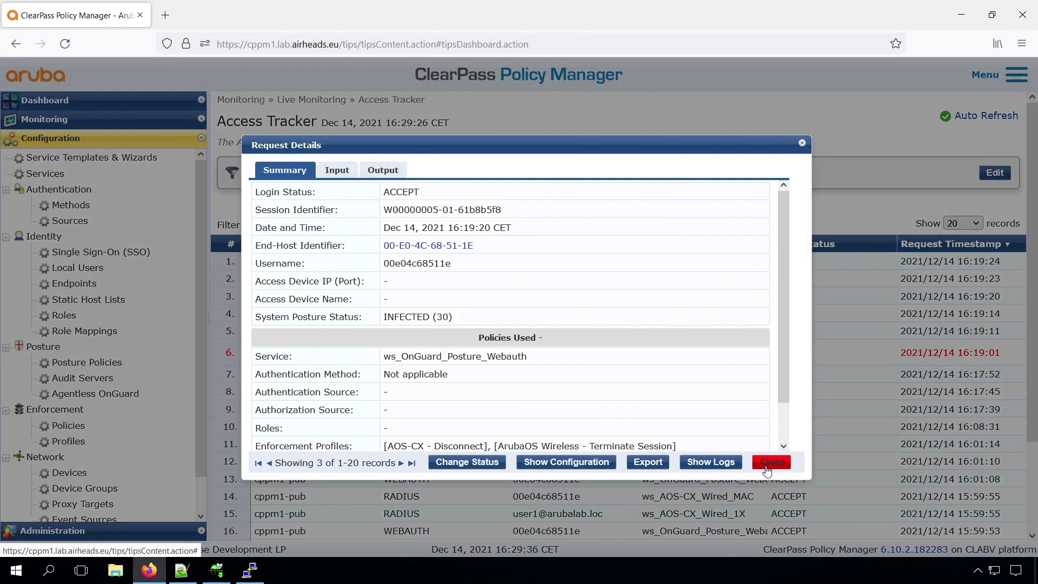
click(767, 463)
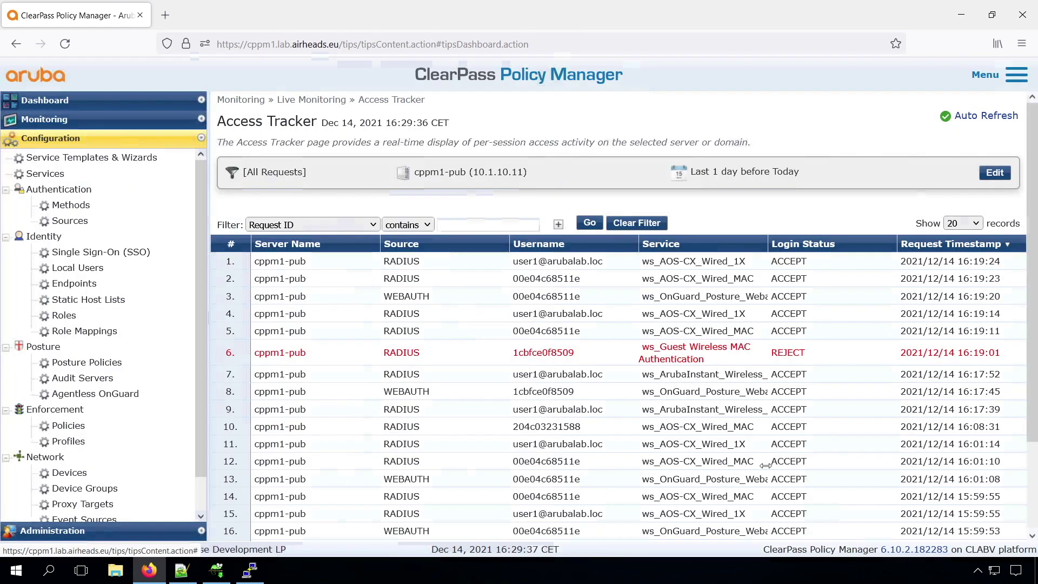
click(417, 265)
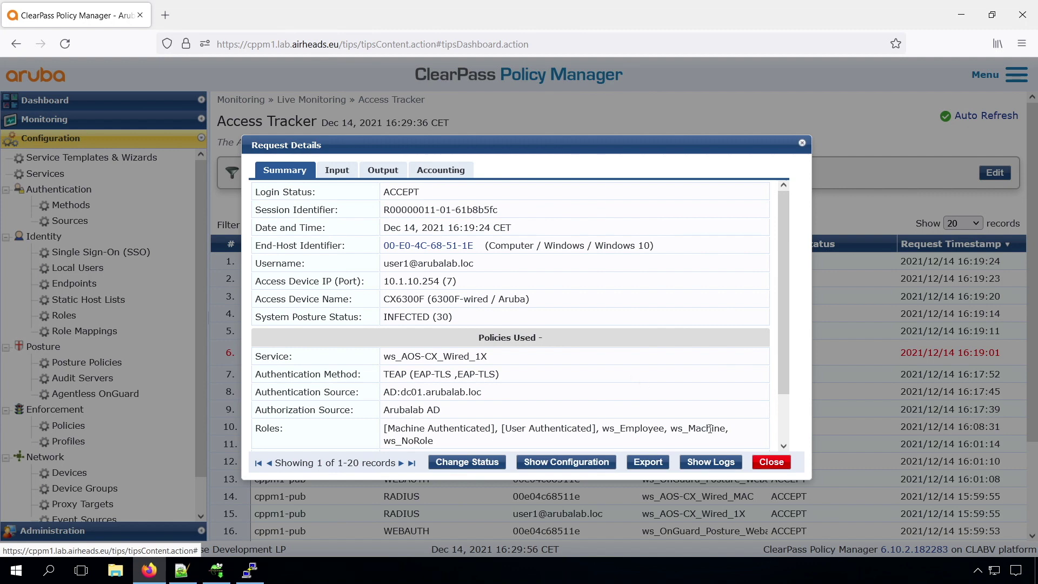
click(770, 464)
Step: Add the global agent setting 'Use active Username in Health Only mode' = true and save it
click(108, 530)
scroll(97, 475, down, 3)
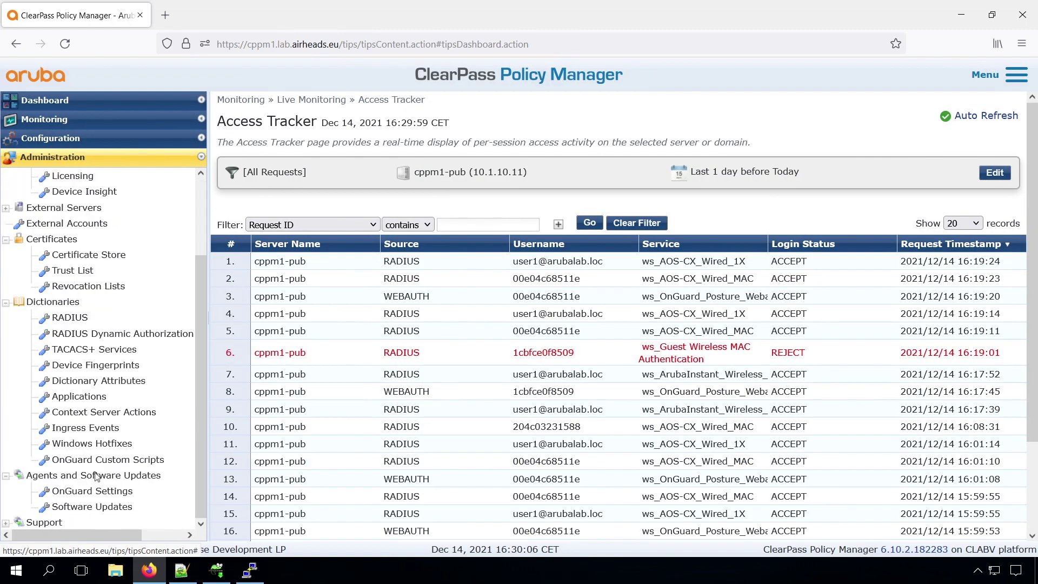
click(90, 491)
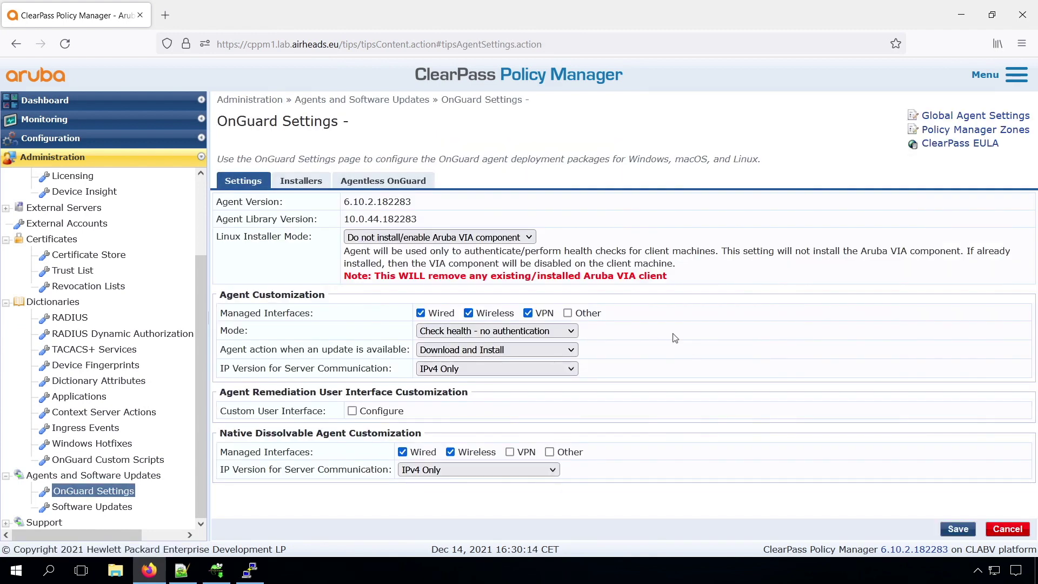
click(972, 116)
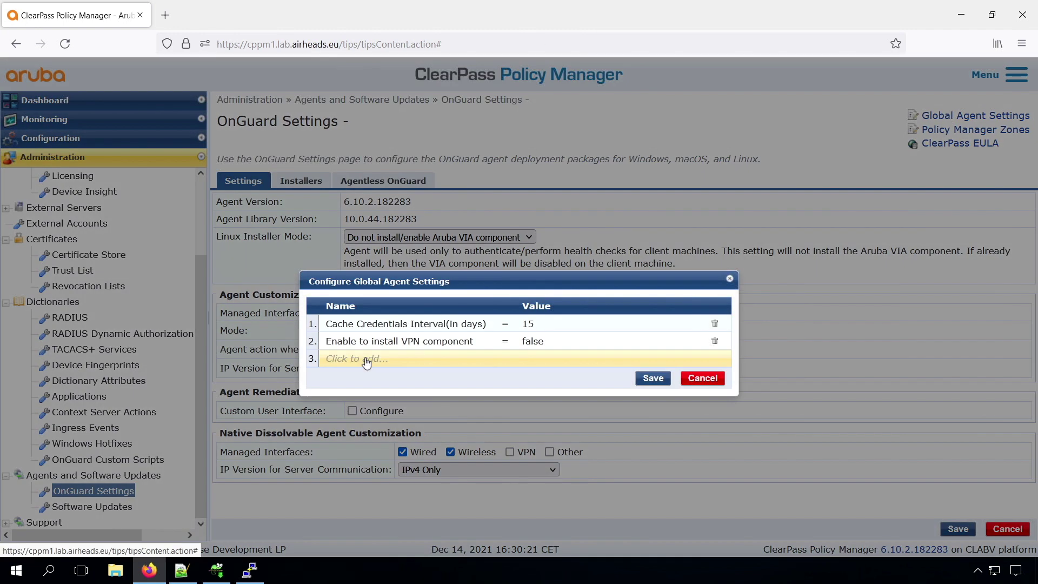
click(367, 359)
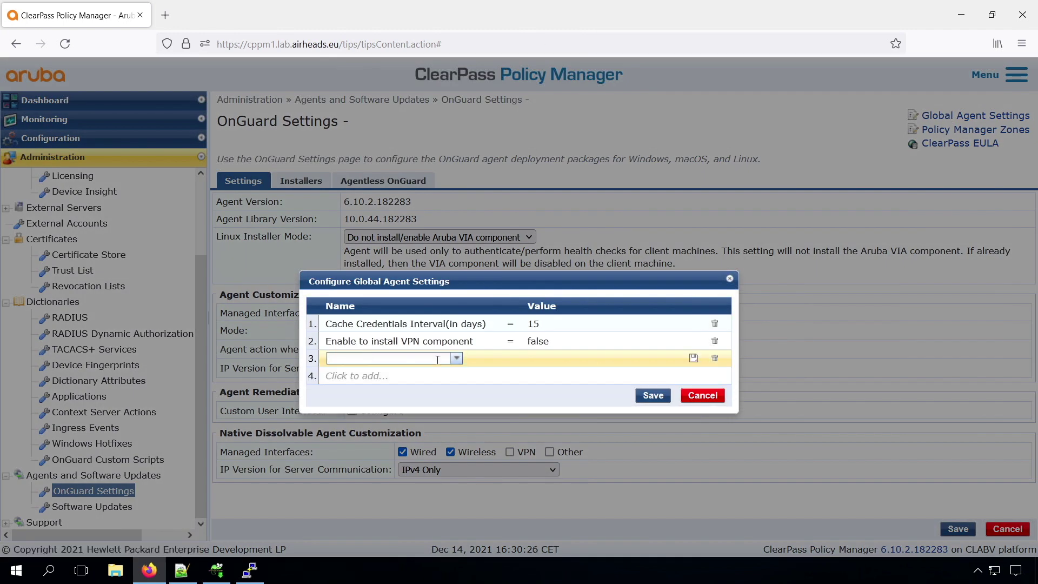
click(456, 359)
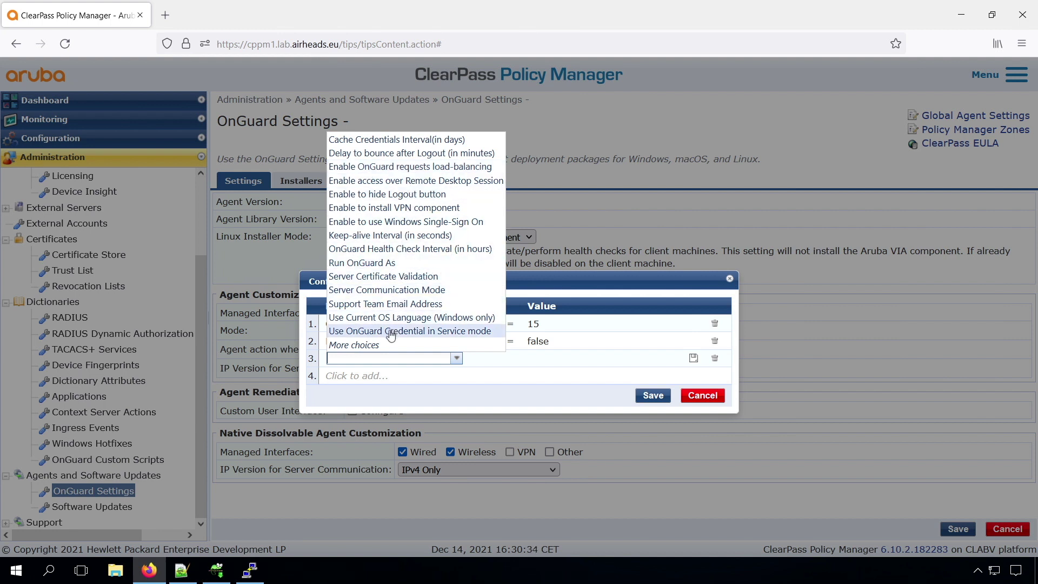
click(364, 345)
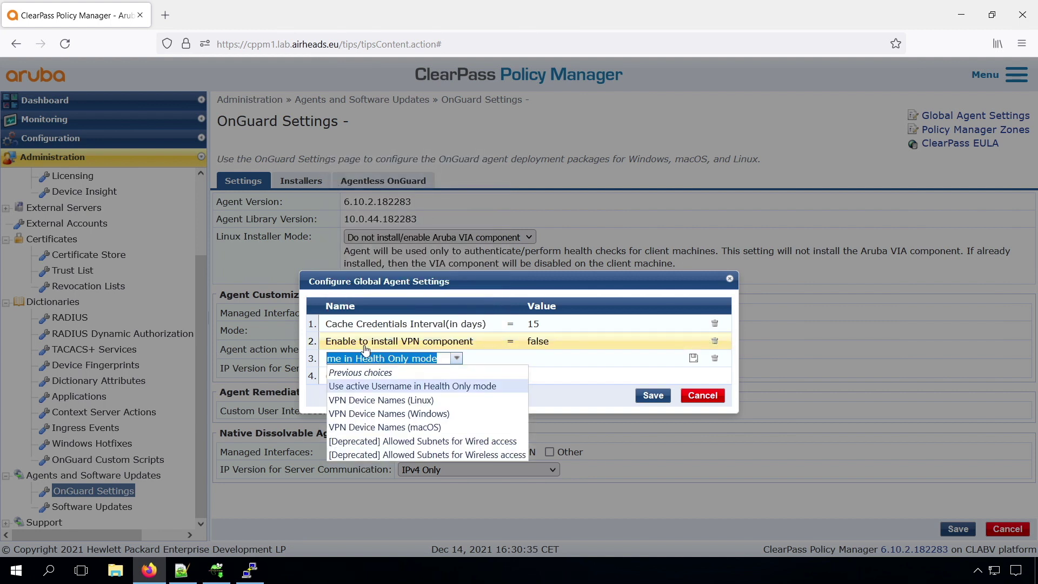
click(393, 387)
click(532, 358)
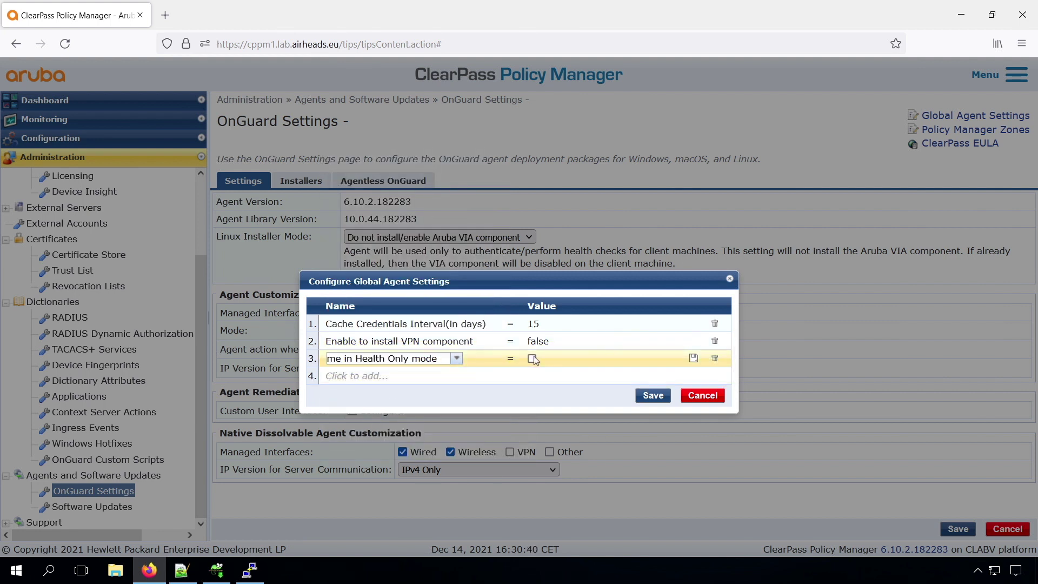
click(649, 396)
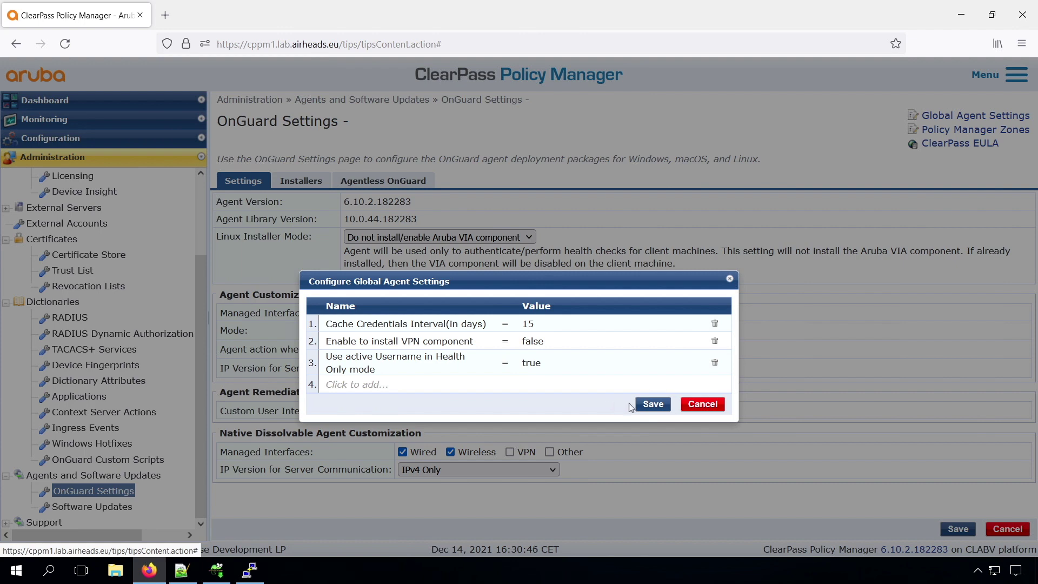
click(653, 406)
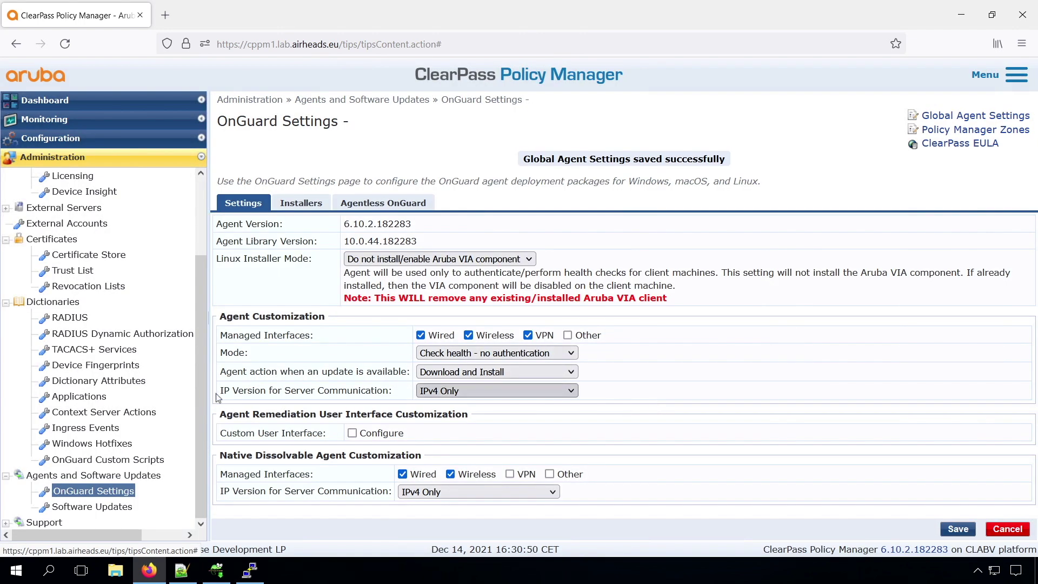
Step: Stay on OnGuard Settings and save the agent settings page
click(80, 506)
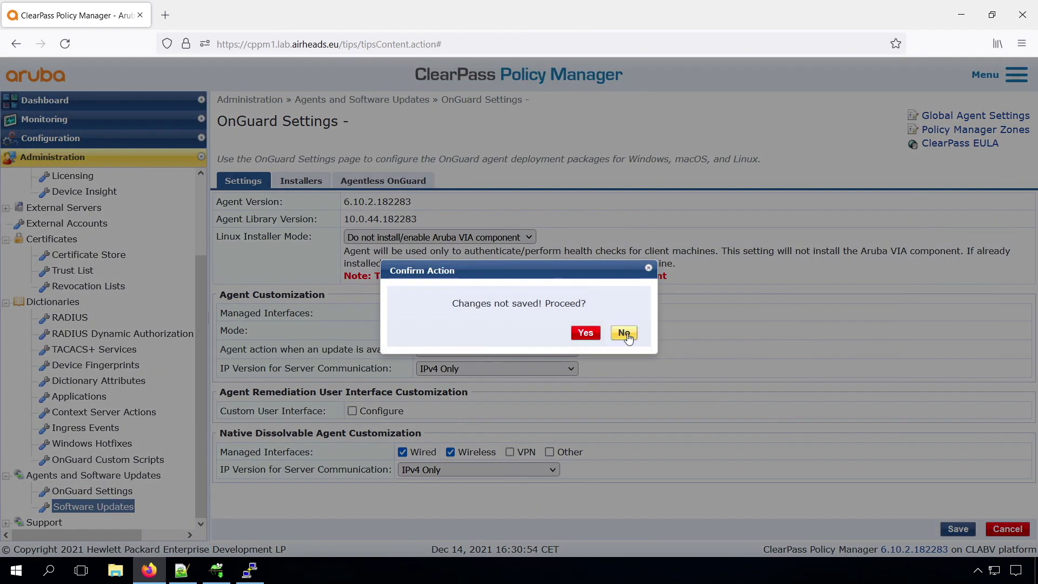
click(623, 333)
click(957, 528)
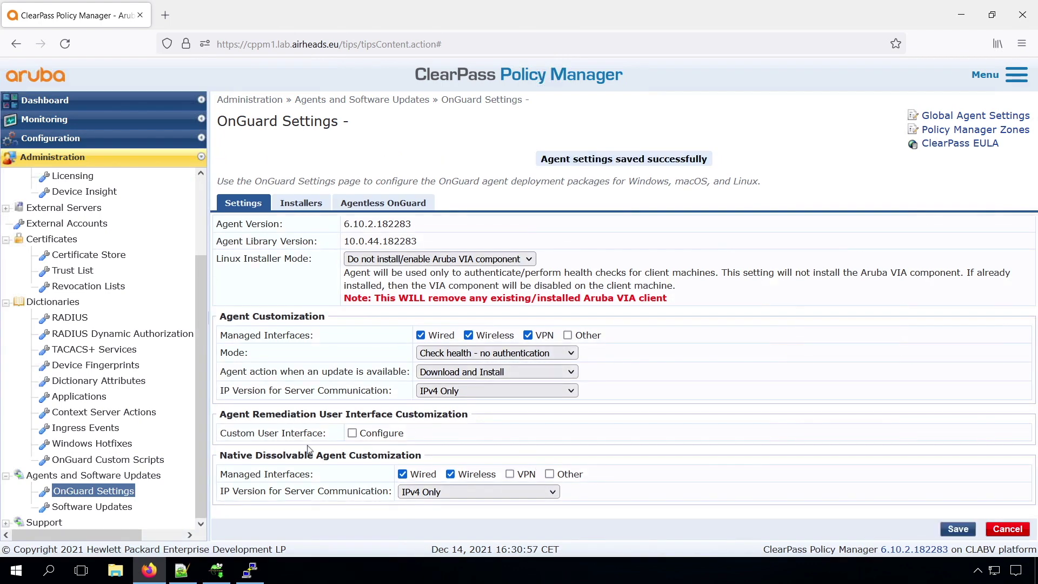
Step: Check Software Updates, where Posture Signature and Windows Hotfixes show Needs Update, then go to Server Configuration
click(106, 506)
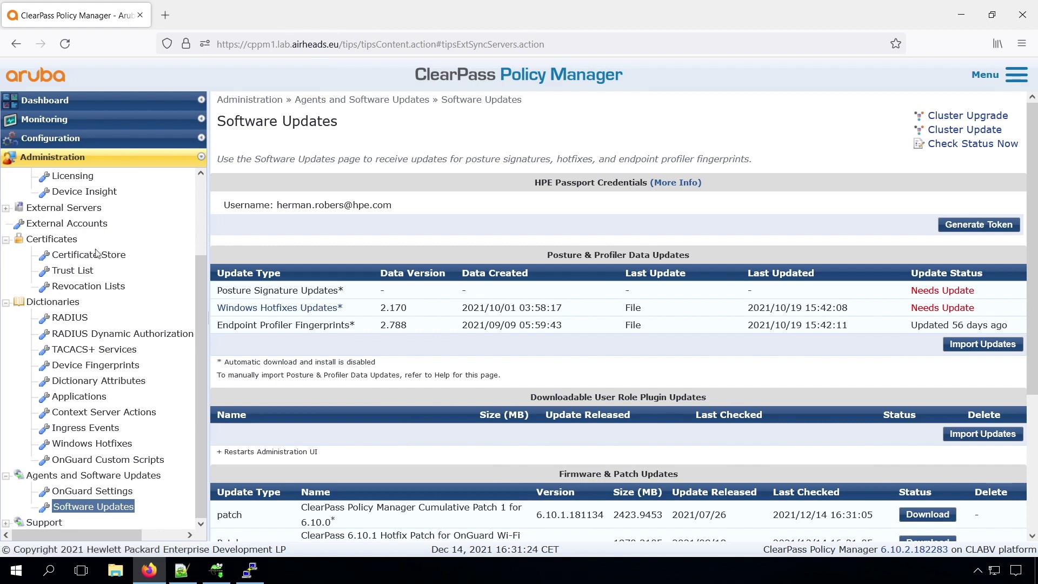
scroll(68, 216, up, 2)
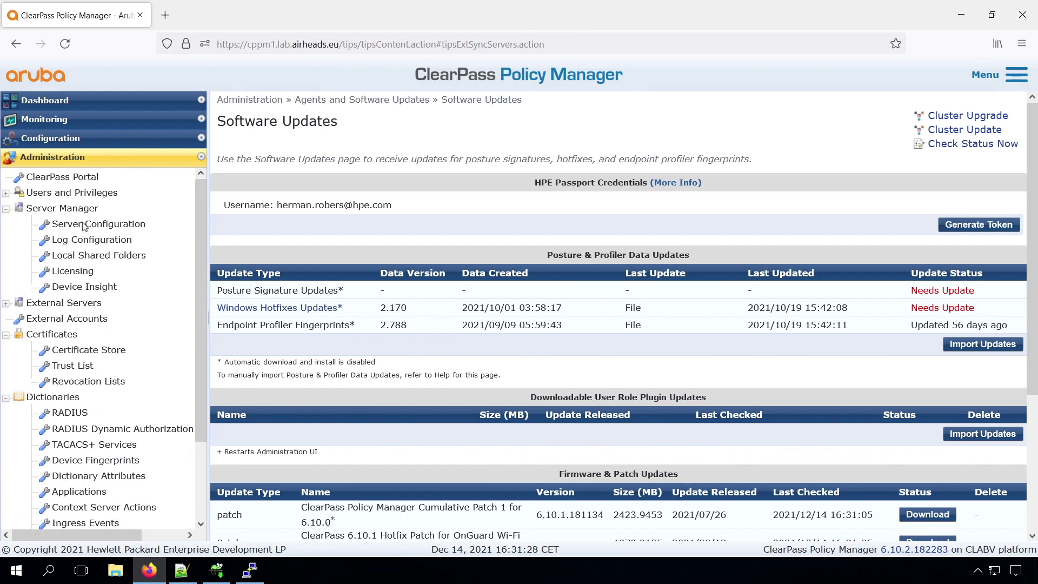
click(84, 224)
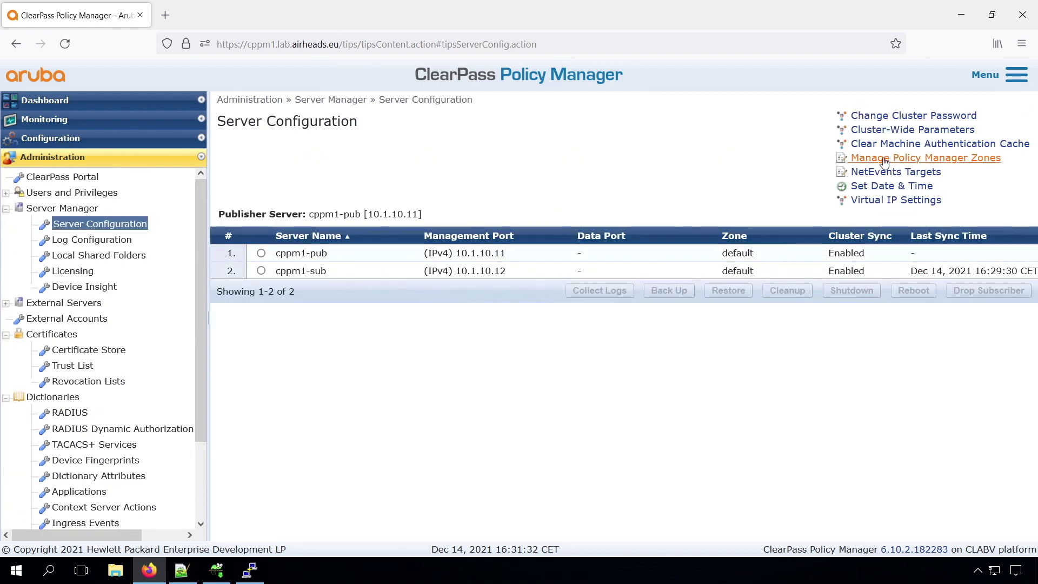
Step: Set the posture/hotfix and profiler fingerprint auto-download cluster parameters to TRUE and save
click(874, 131)
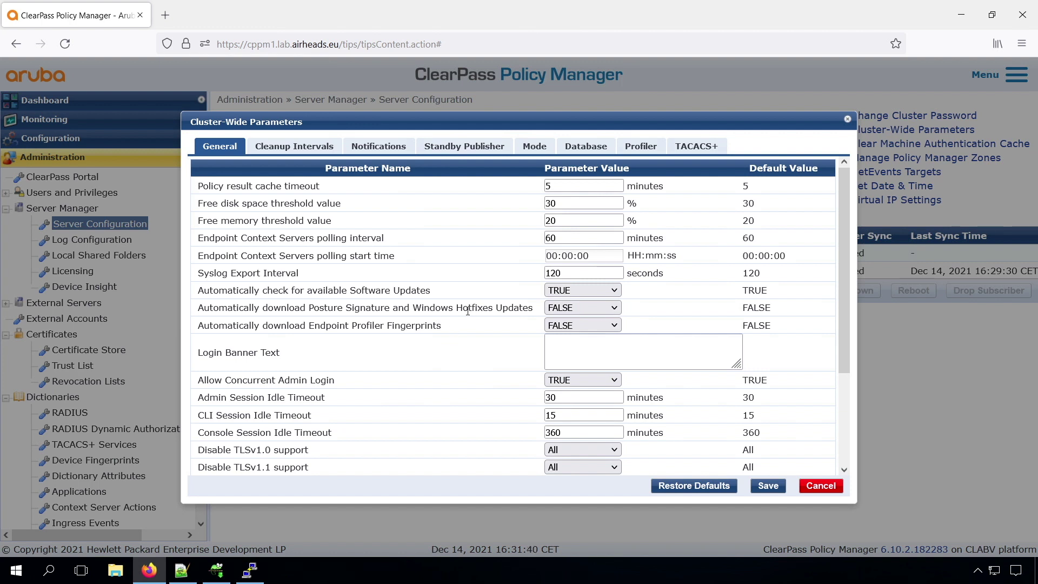
click(581, 307)
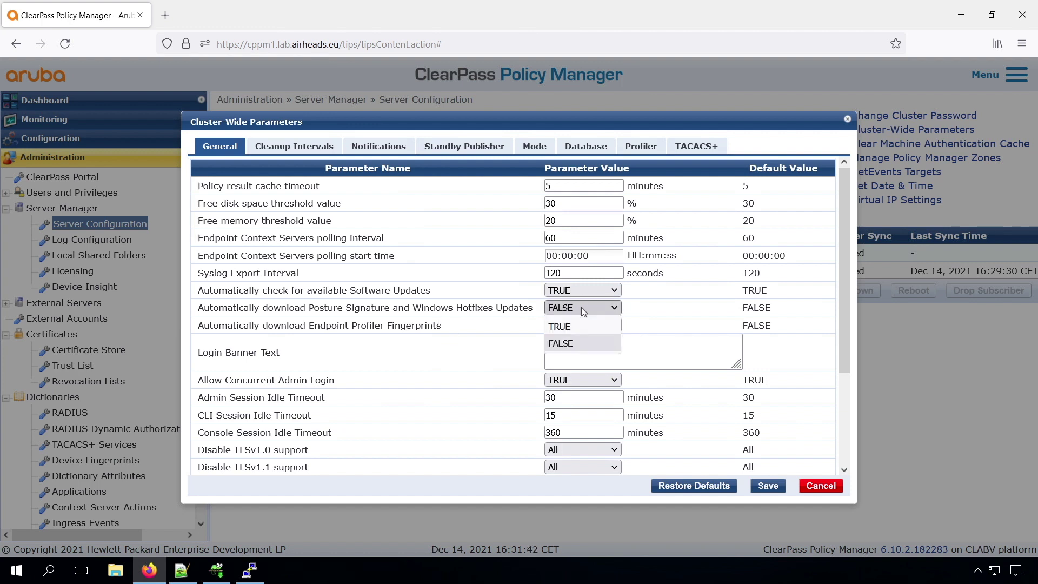
click(572, 326)
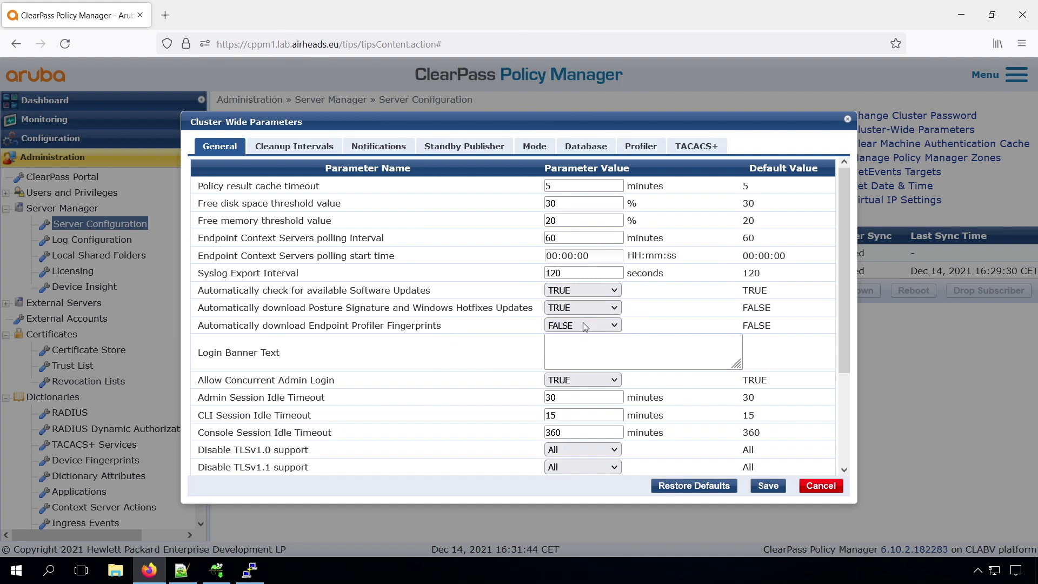
click(581, 325)
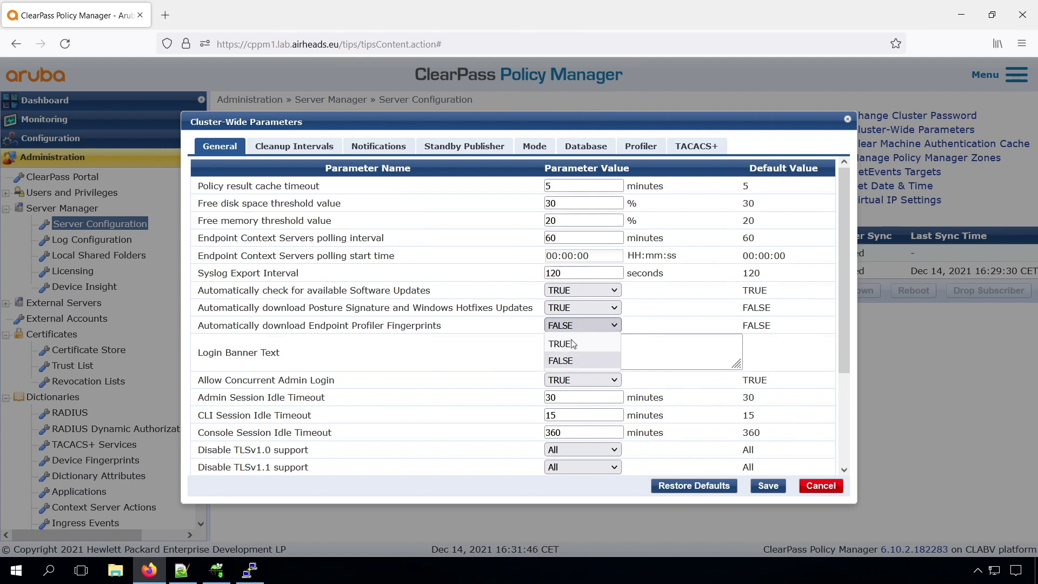
click(572, 344)
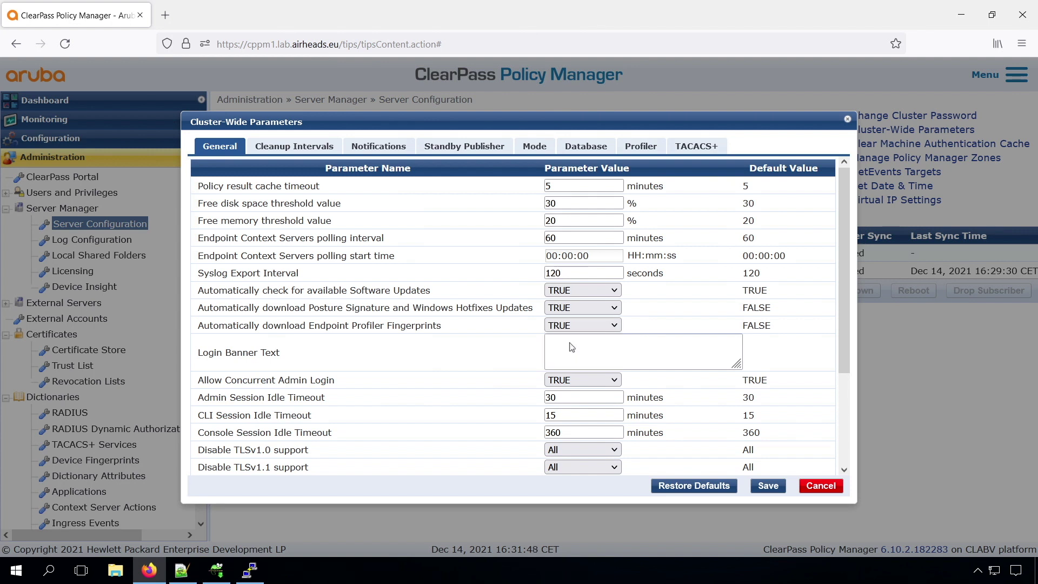
click(770, 486)
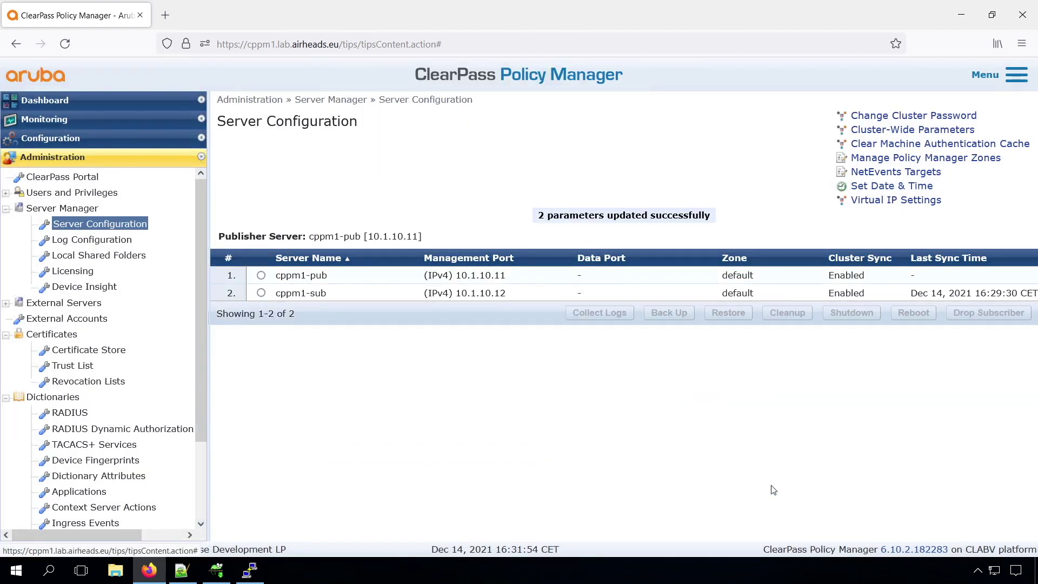
Step: Check for updates so posture signatures, Windows hotfixes and profiler fingerprints all show Latest
scroll(199, 486, down, 3)
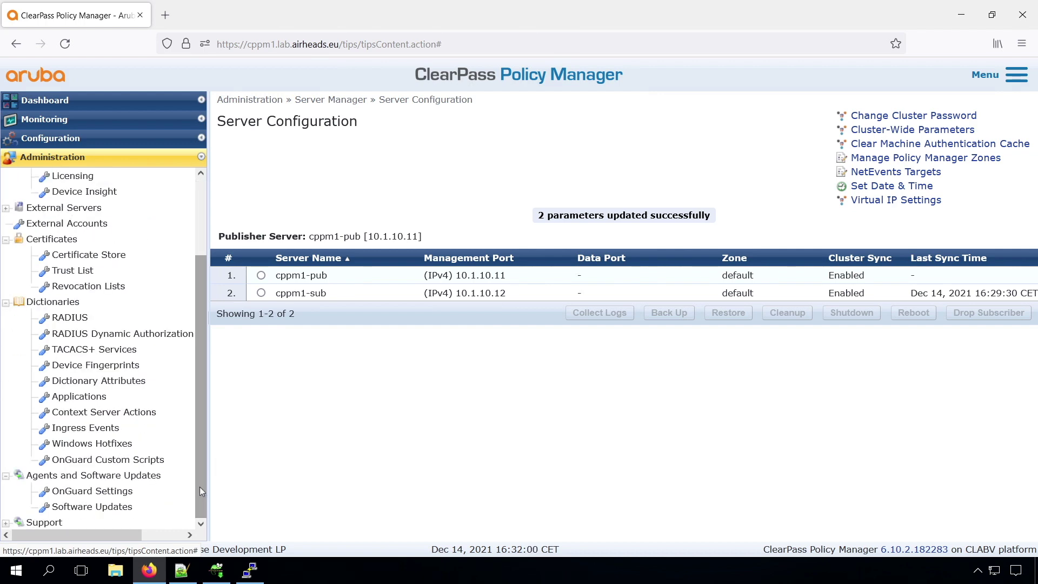
click(92, 506)
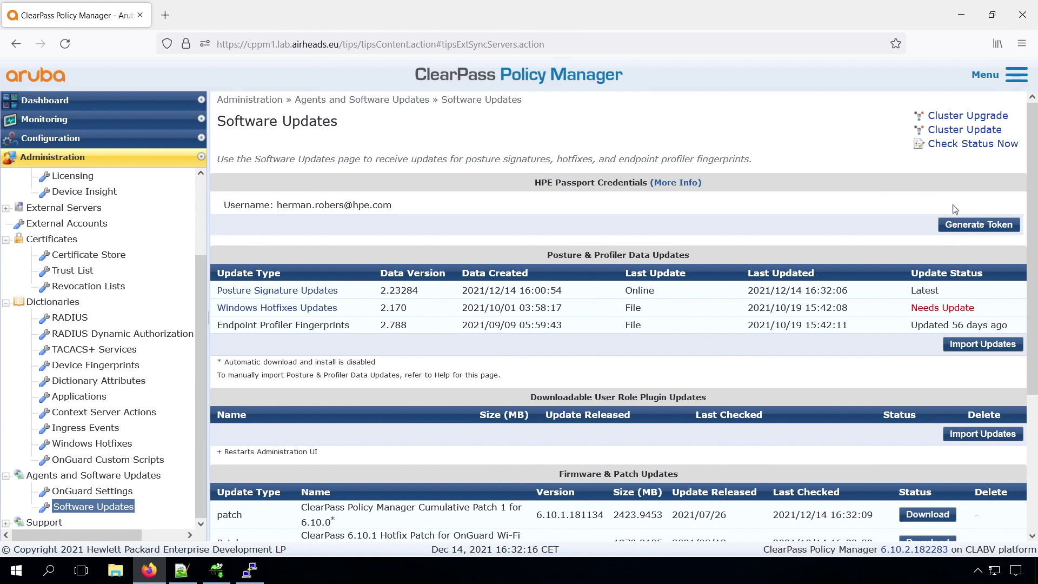
click(962, 145)
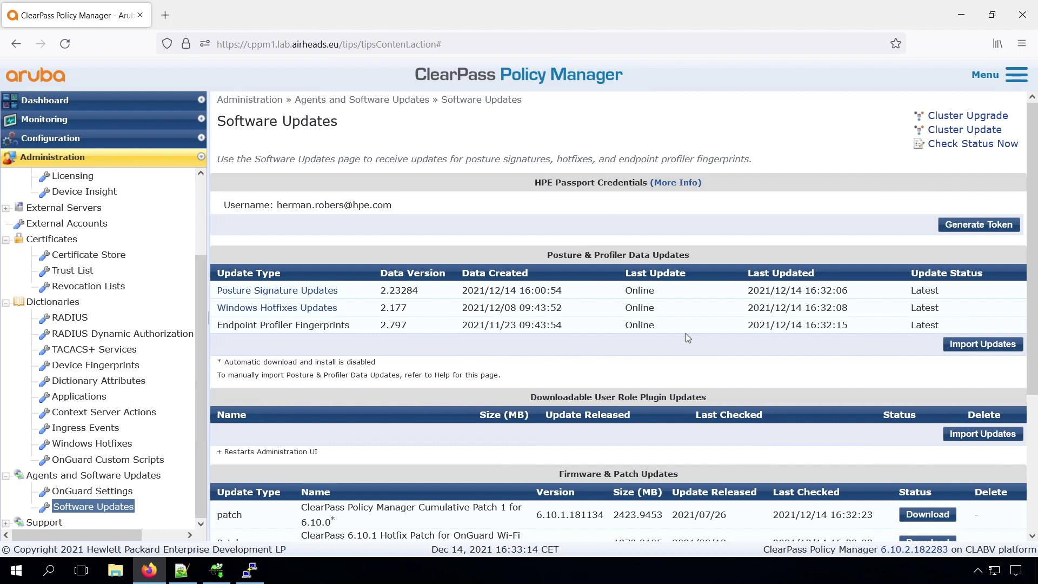
right_click(103, 21)
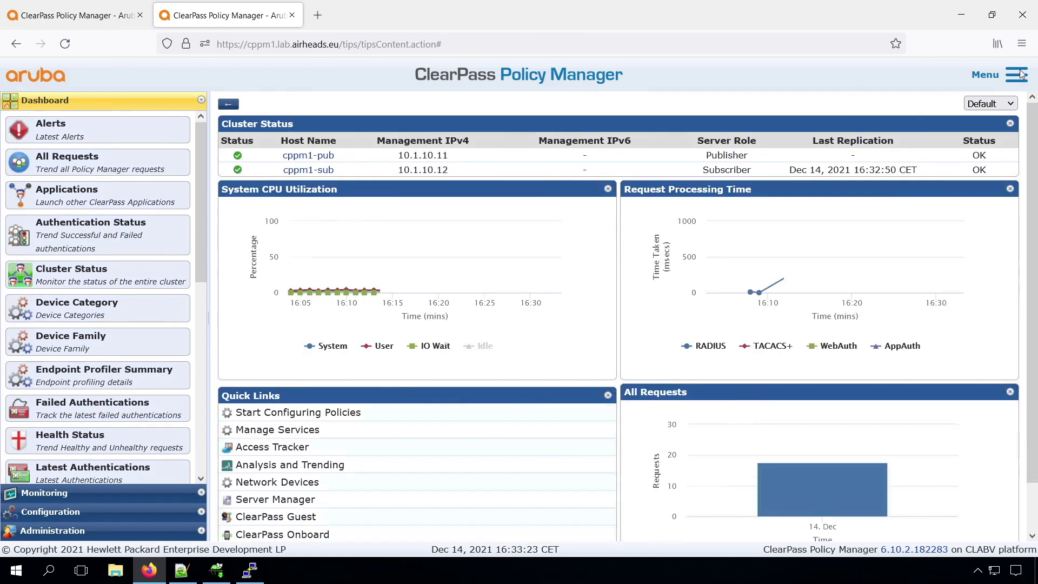
Step: Switch to ClearPass Guest and open the Configuration > Pages > Web Pages list
click(1020, 74)
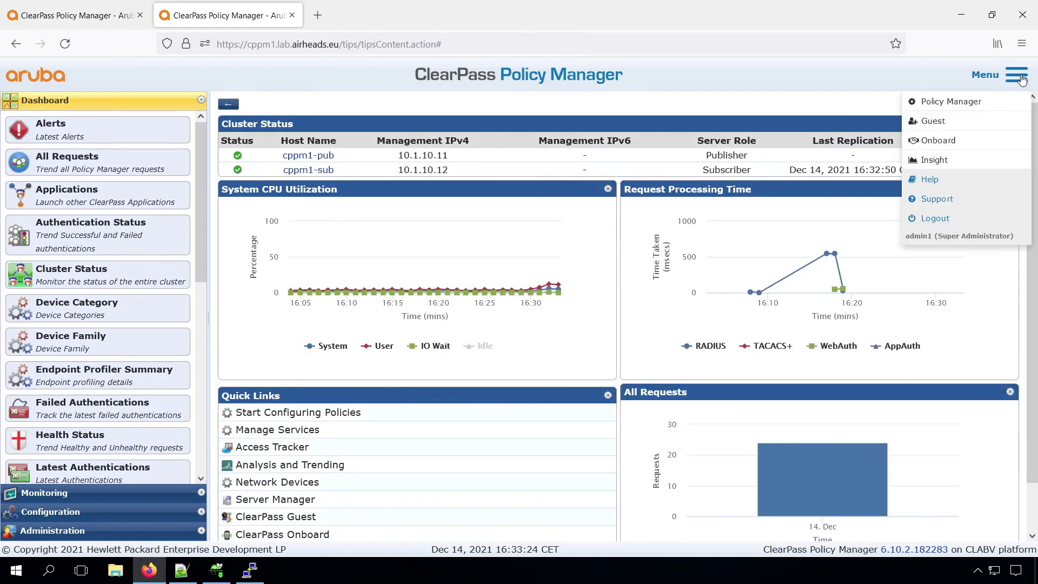
click(939, 122)
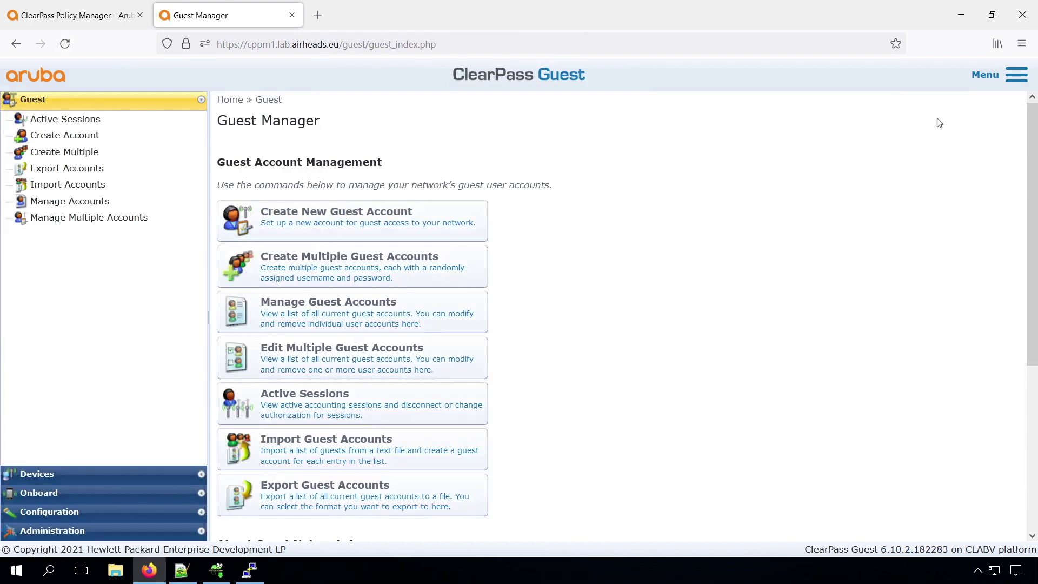
click(41, 511)
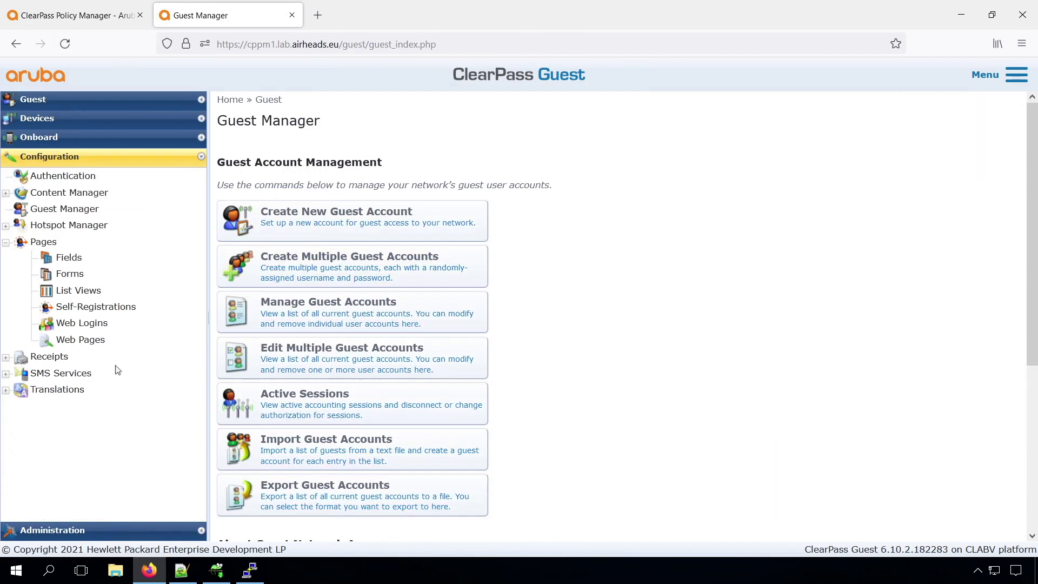
click(81, 340)
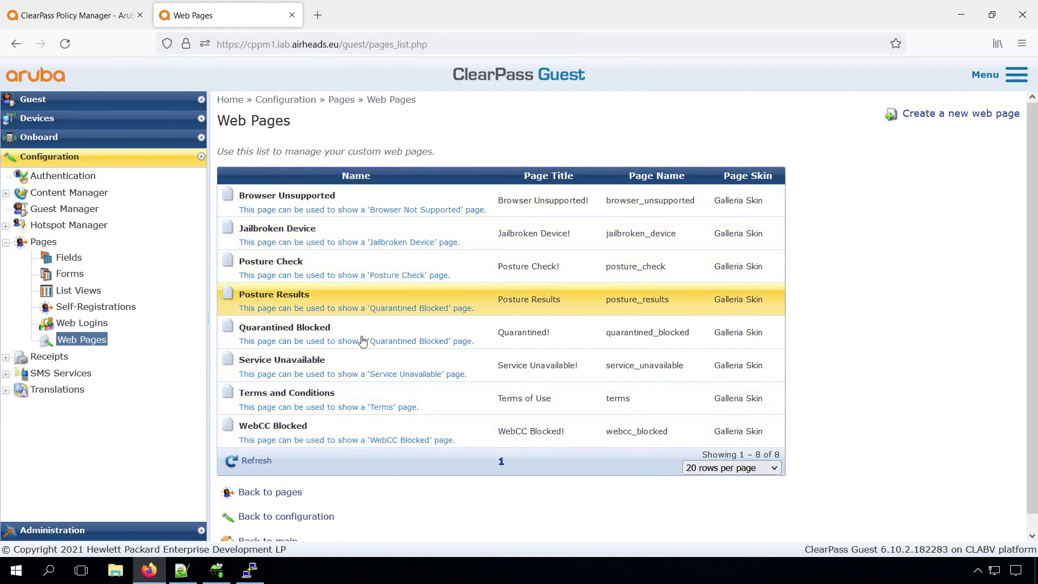
Step: Preview the Posture Check web page in a new tab, then open its edit form
click(343, 276)
click(427, 295)
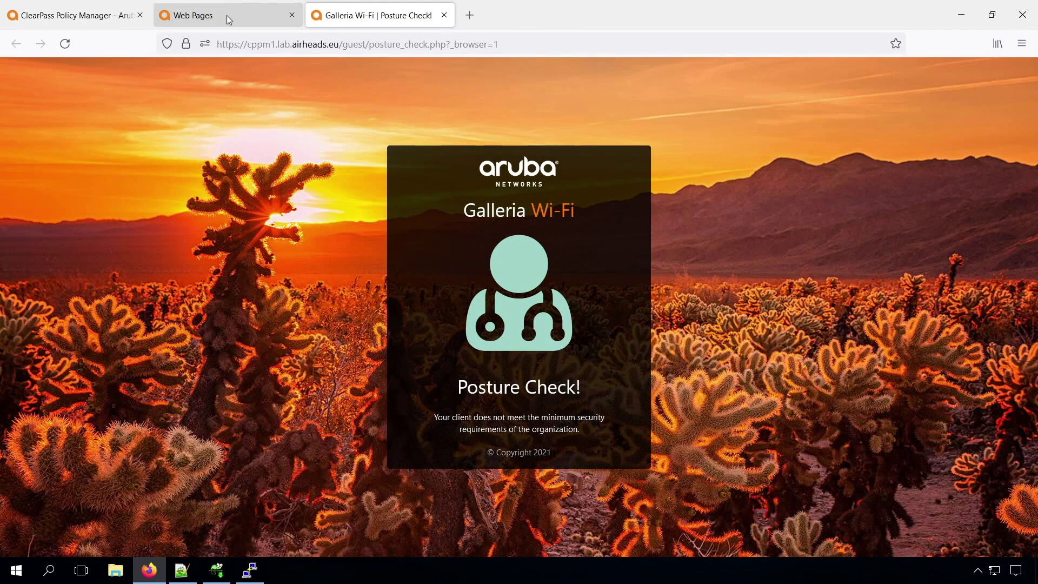
click(226, 15)
click(248, 292)
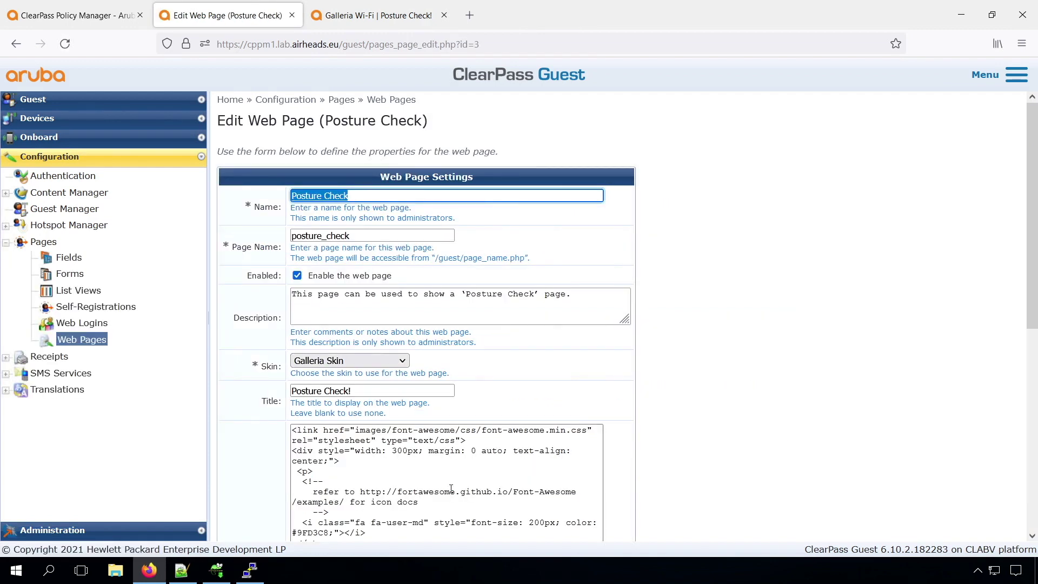
scroll(484, 468, down, 5)
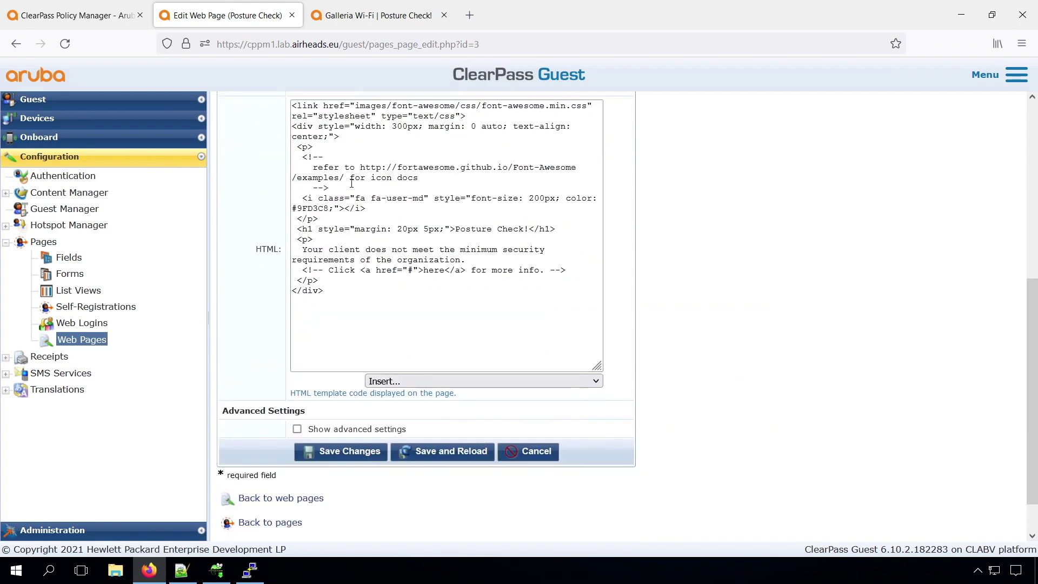
scroll(293, 220, up, 4)
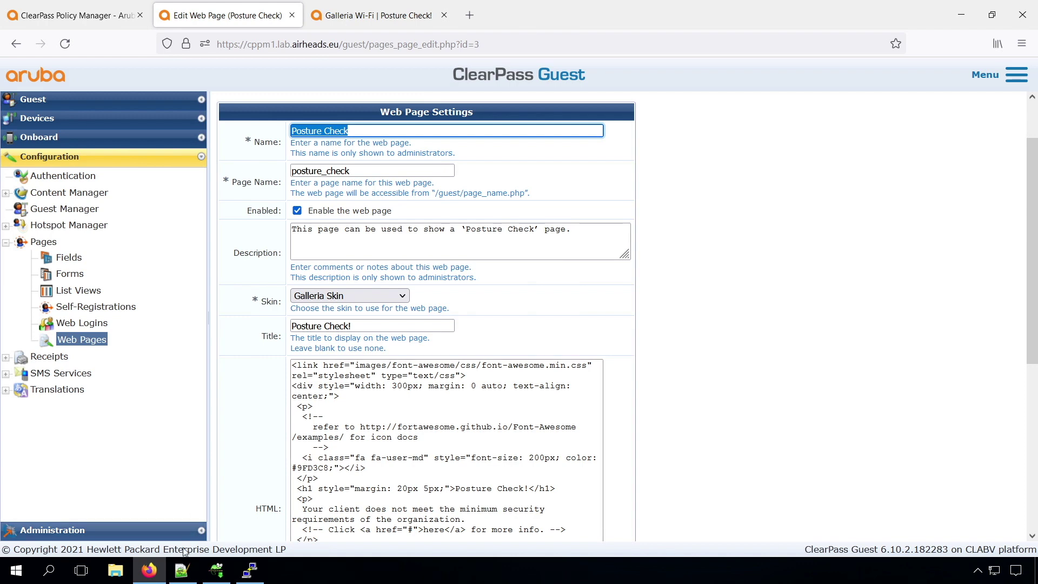
click(181, 576)
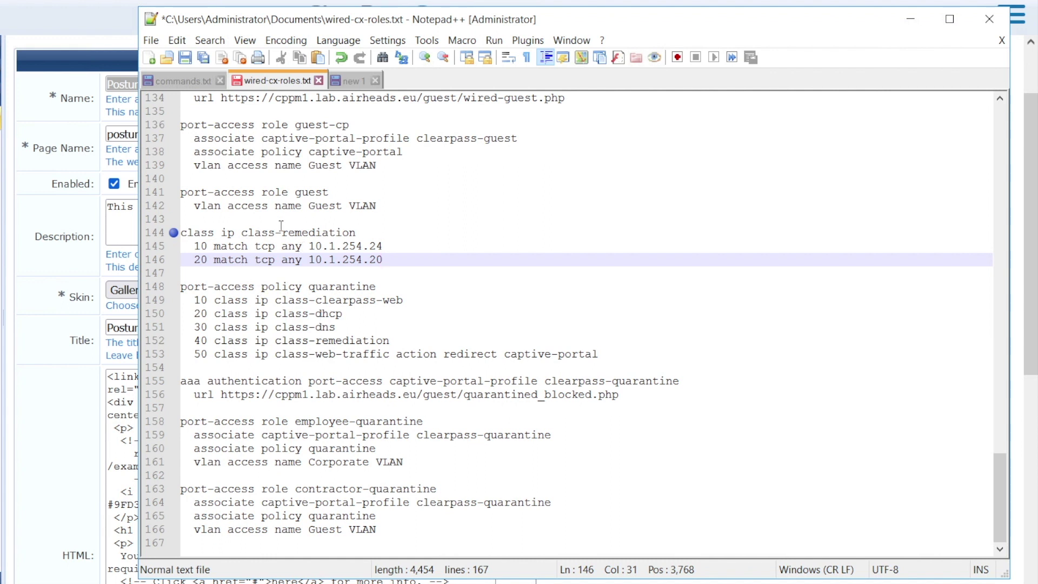
Step: Review the quarantine class, policy, portal and roles in wired-cx-roles.txt, then return to the browser
click(999, 99)
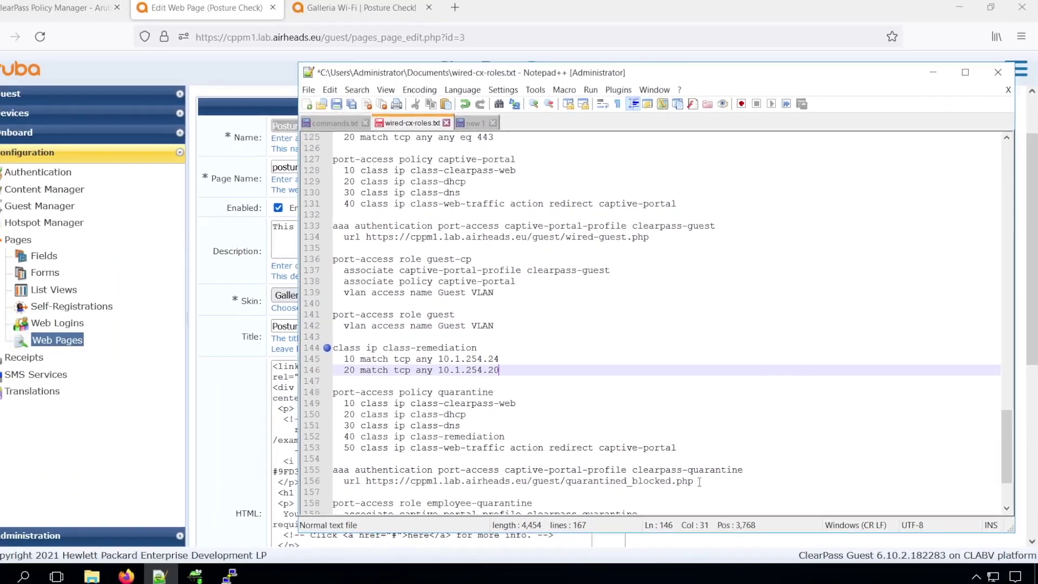
click(362, 8)
Step: Close the Posture Check preview and launch the Quarantined Blocked page preview in a new tab
click(429, 8)
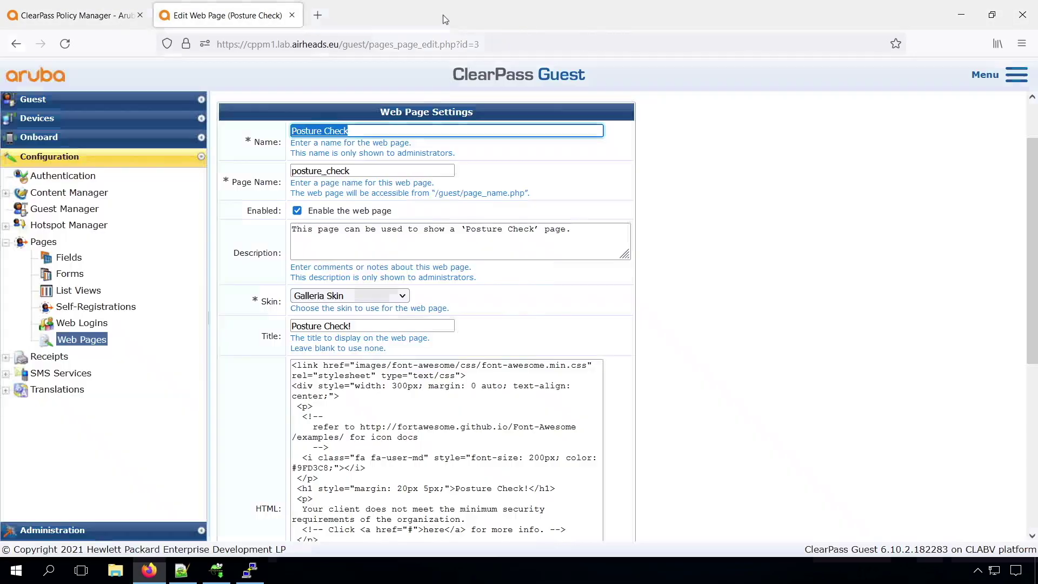
click(82, 338)
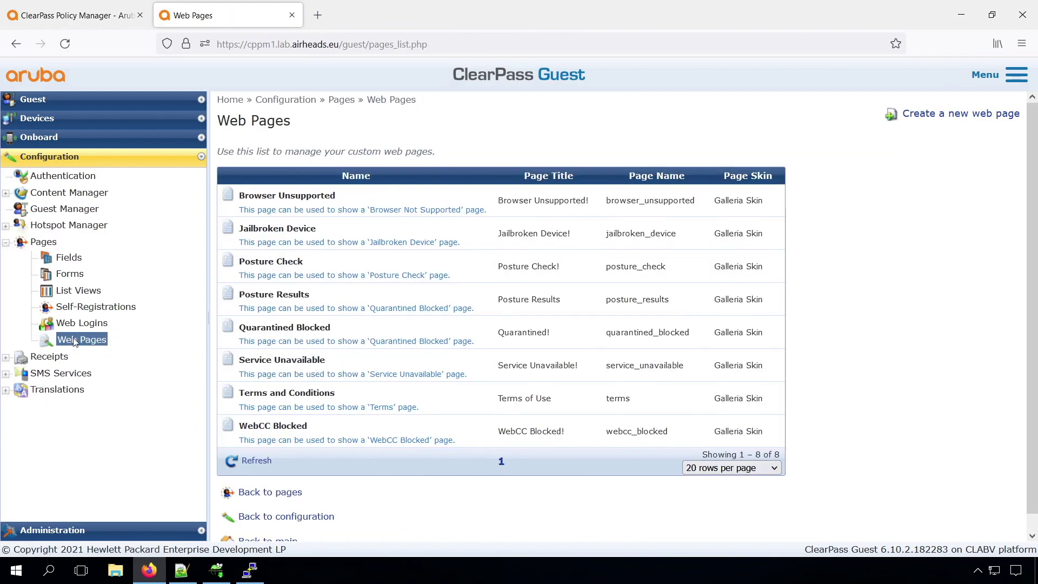
click(426, 338)
click(427, 358)
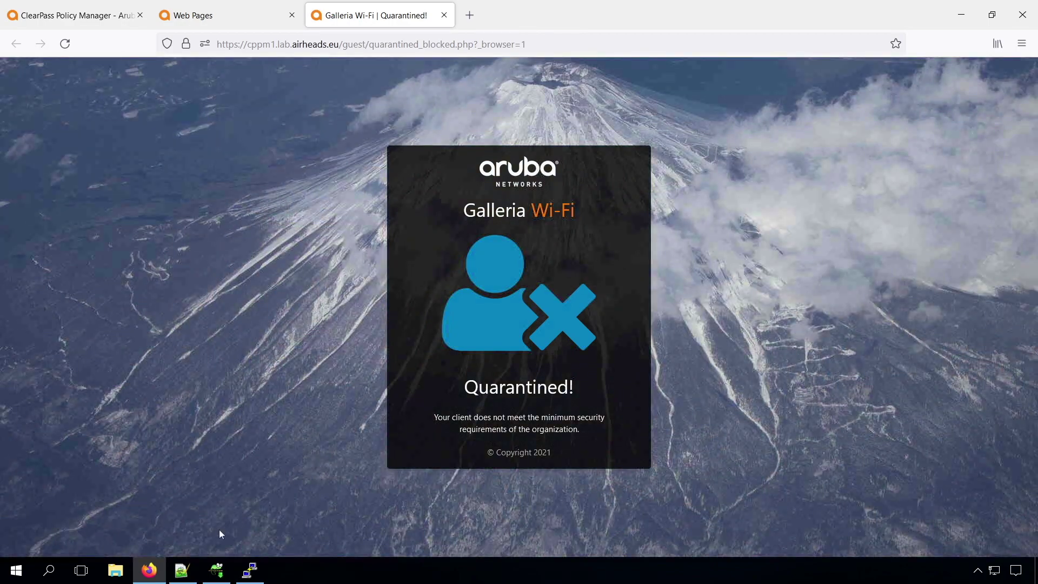
click(182, 569)
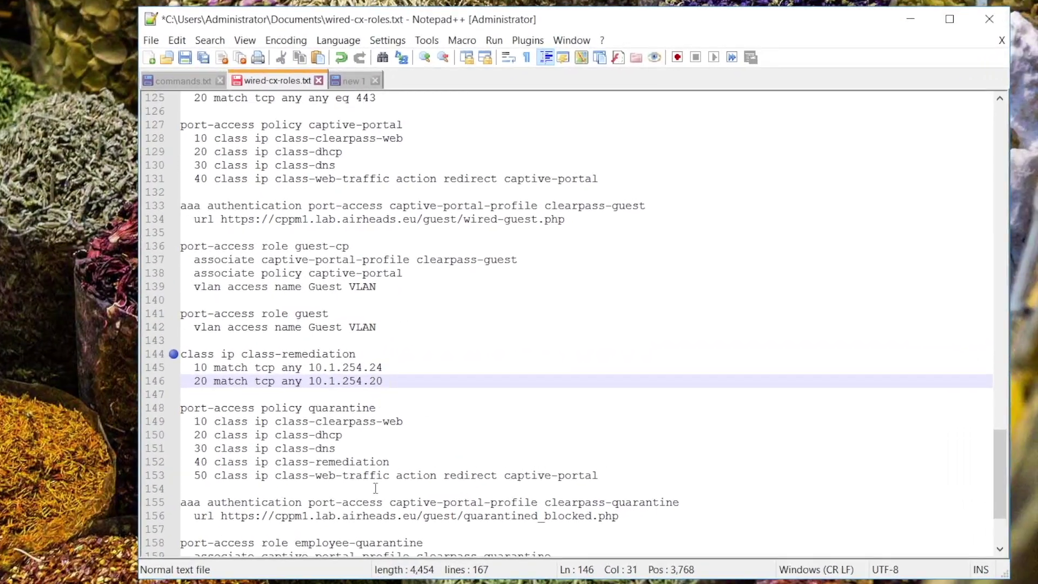
Step: Select lines 144-166, from class-remediation through the contractor-quarantine role
click(514, 526)
key(Down)
key(Down)
key(Down)
key(Down)
key(Down)
key(Down)
key(Down)
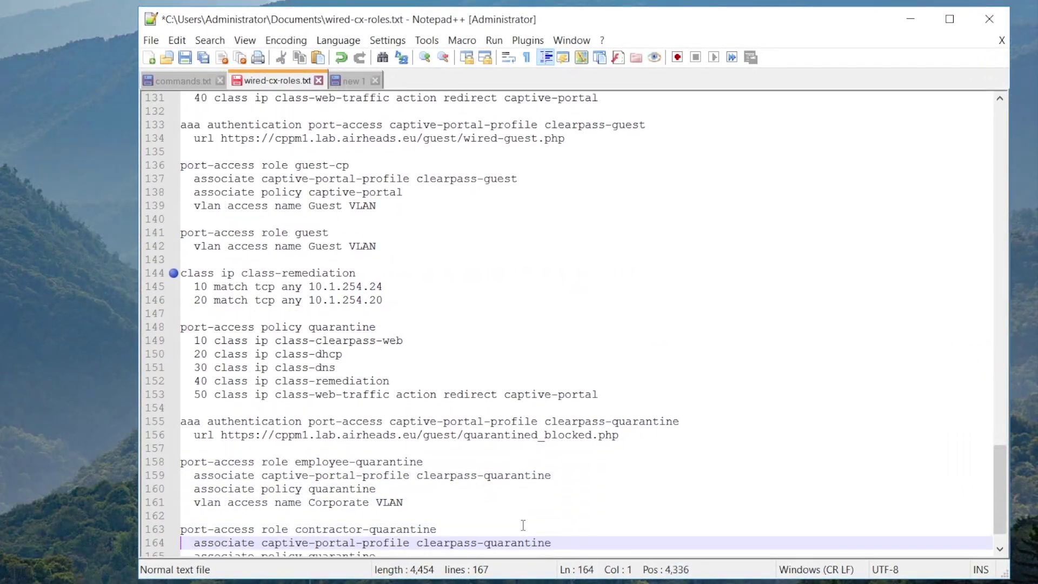
key(Down)
key(Down)
key(Down)
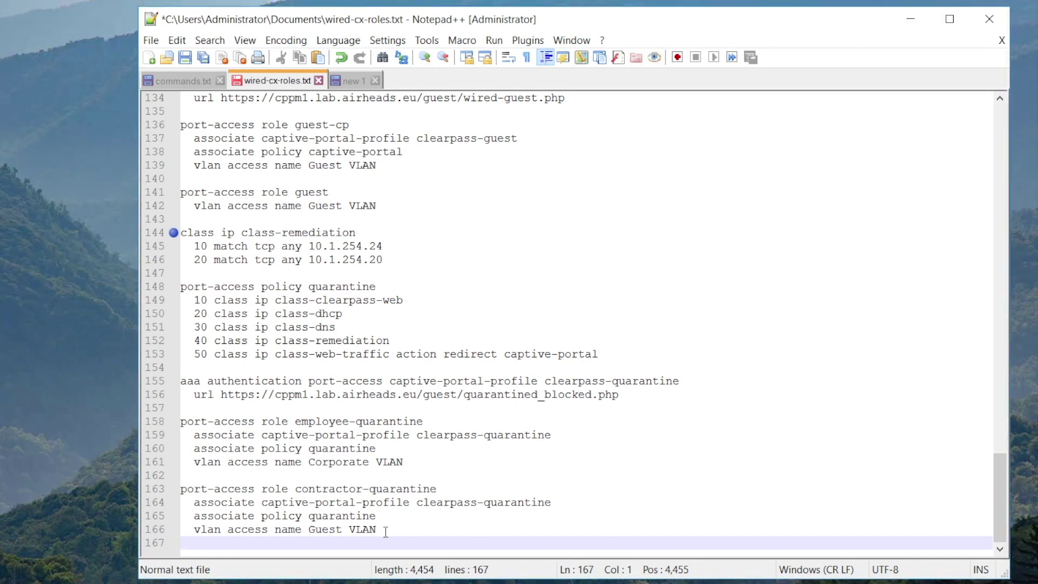
drag(384, 530, 181, 234)
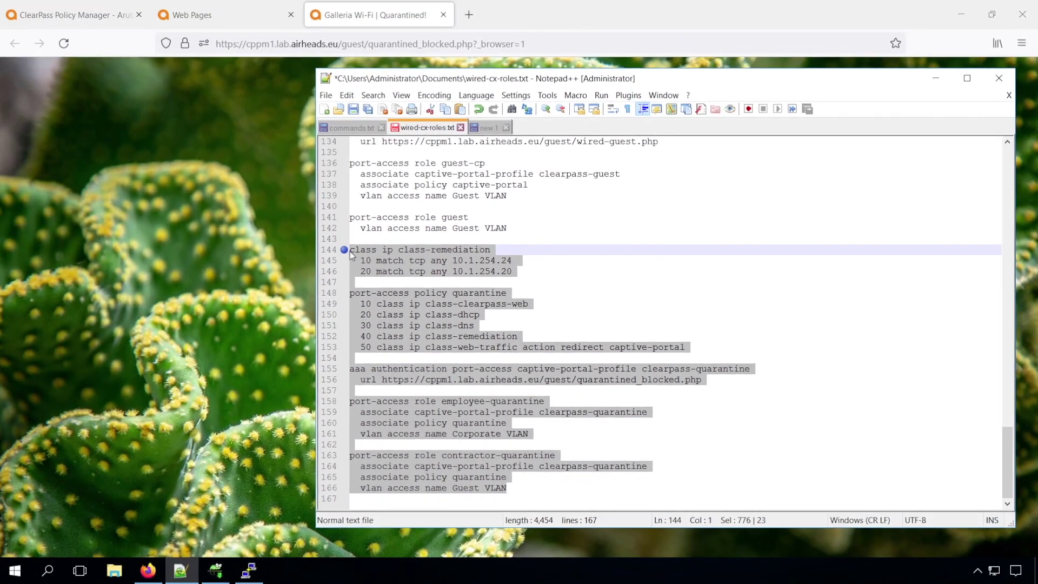
Step: Paste the quarantine commands into the CX6300F switch in configure mode and save with wr mem
click(248, 570)
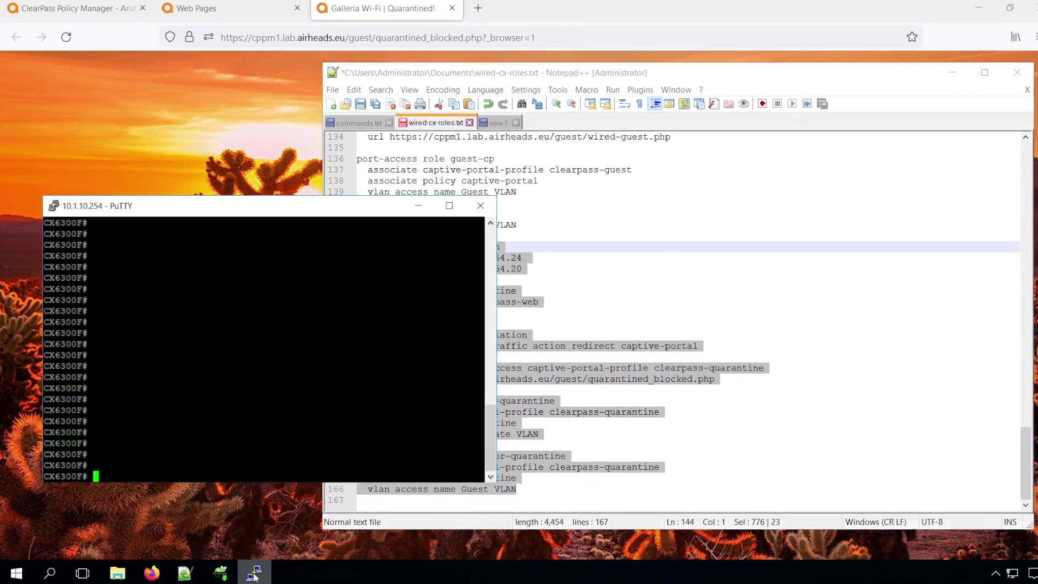
text(configure t)
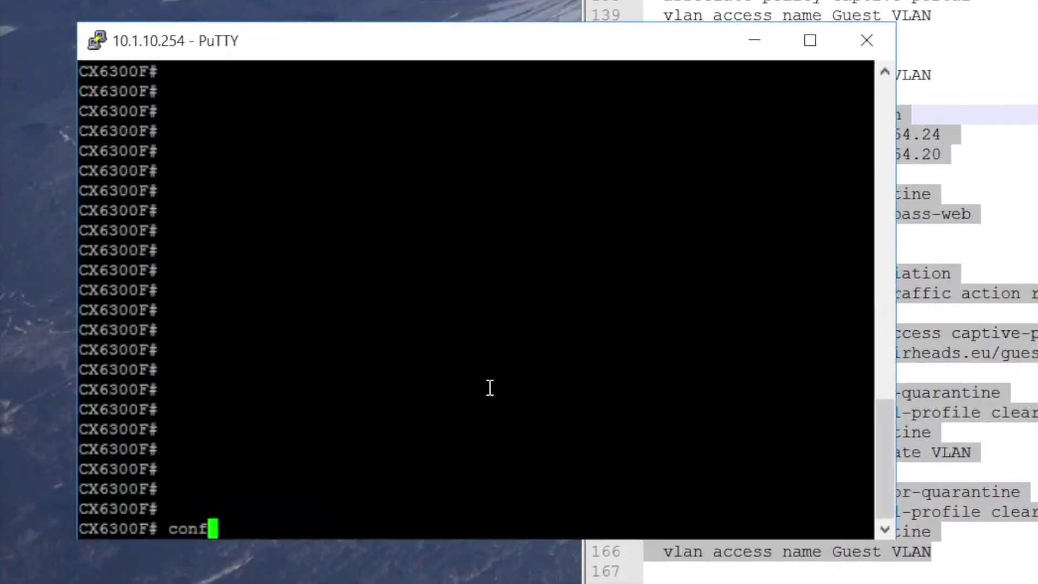
key(Return)
right_click(526, 435)
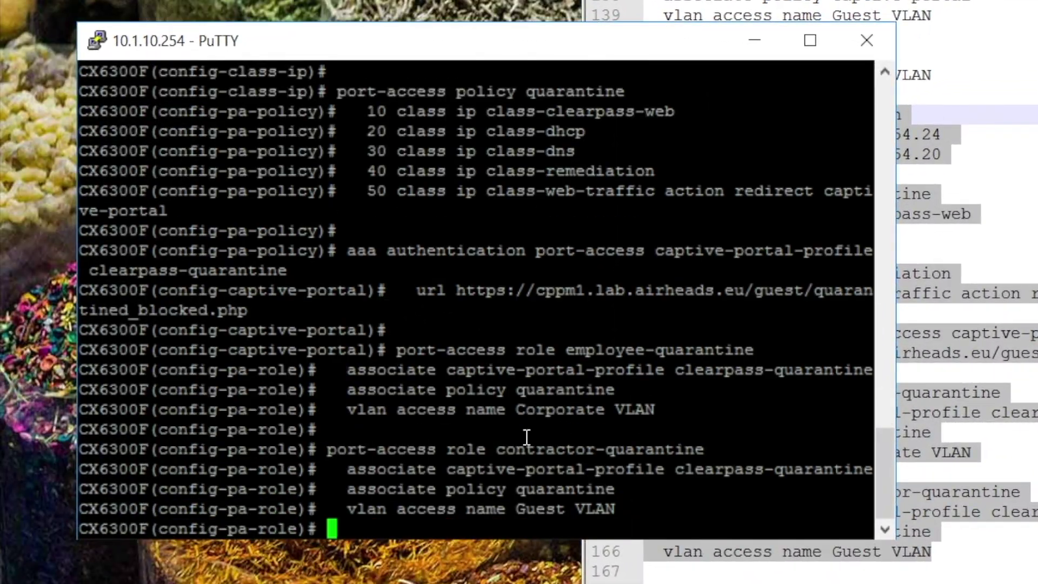
text(wr mem)
key(Return)
scroll(881, 110, up, 4)
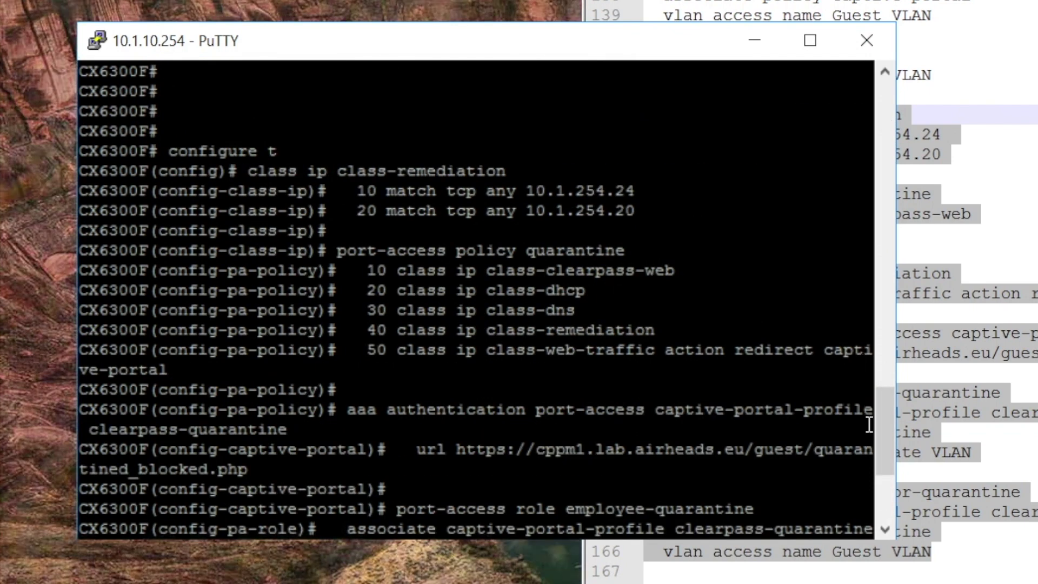
scroll(886, 463, down, 4)
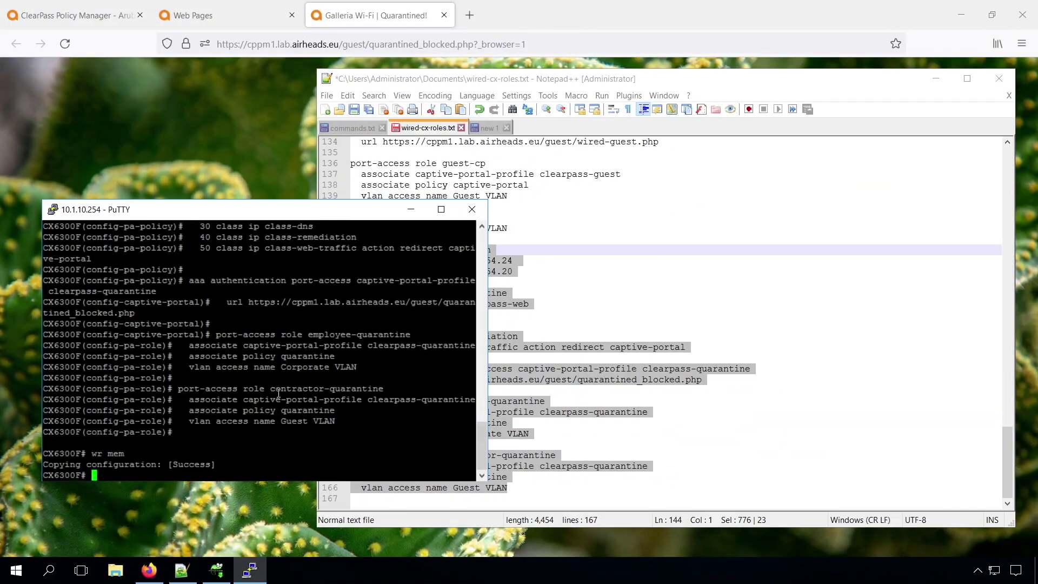
Step: Select the employee-quarantine role name in wired-cx-roles.txt
click(577, 424)
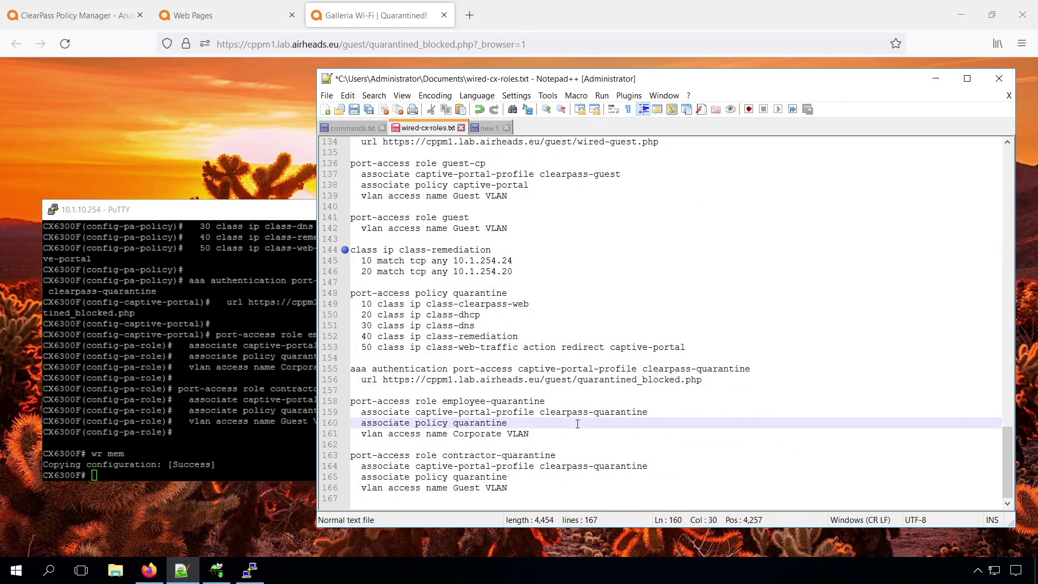
double_click(471, 400)
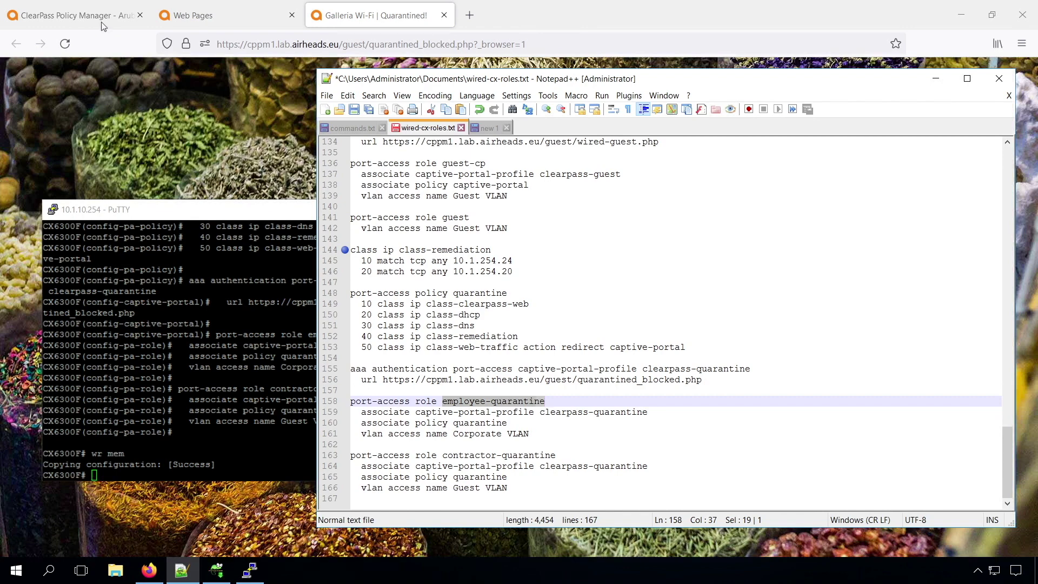
click(100, 19)
Step: Copy the ws_Employee enforcement profile and open the resulting Copy_of_ws_Employee
click(100, 20)
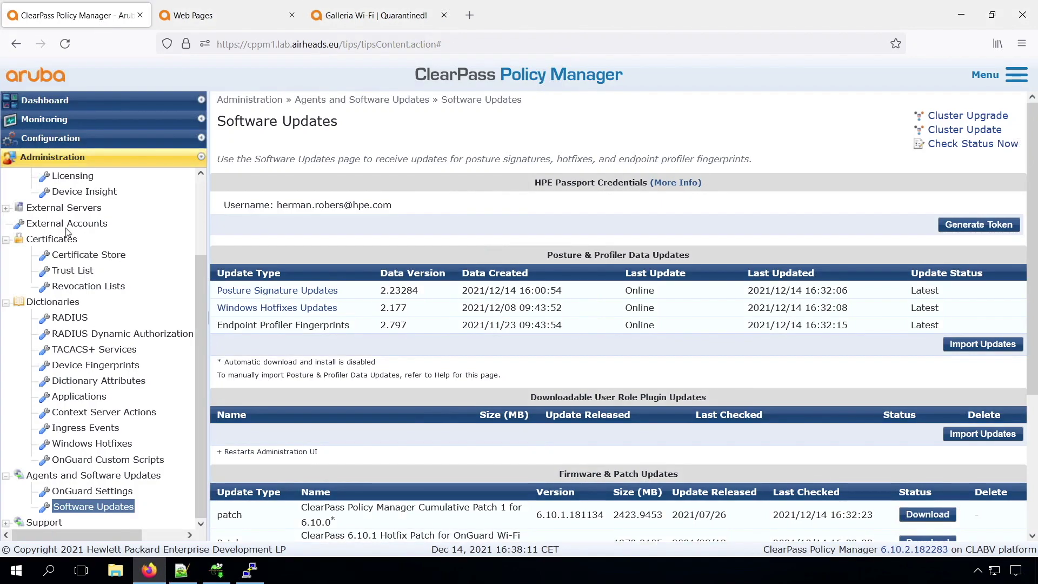
click(63, 139)
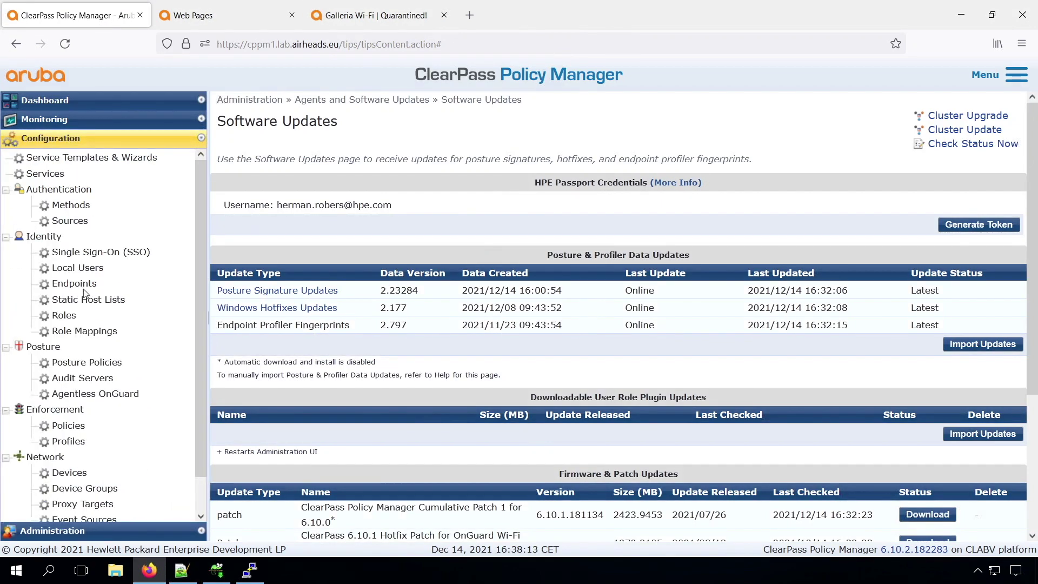
click(68, 441)
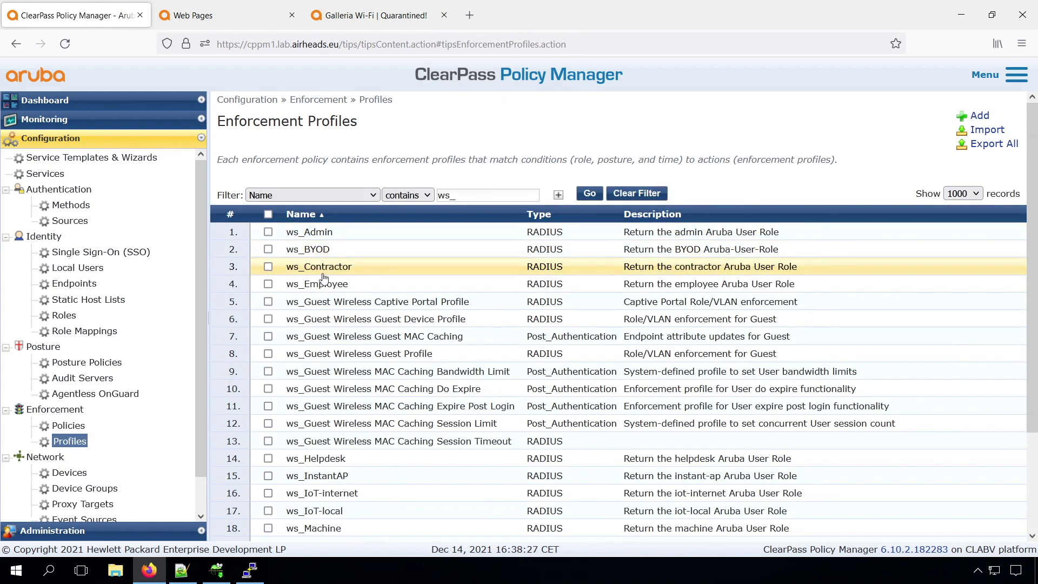
click(268, 284)
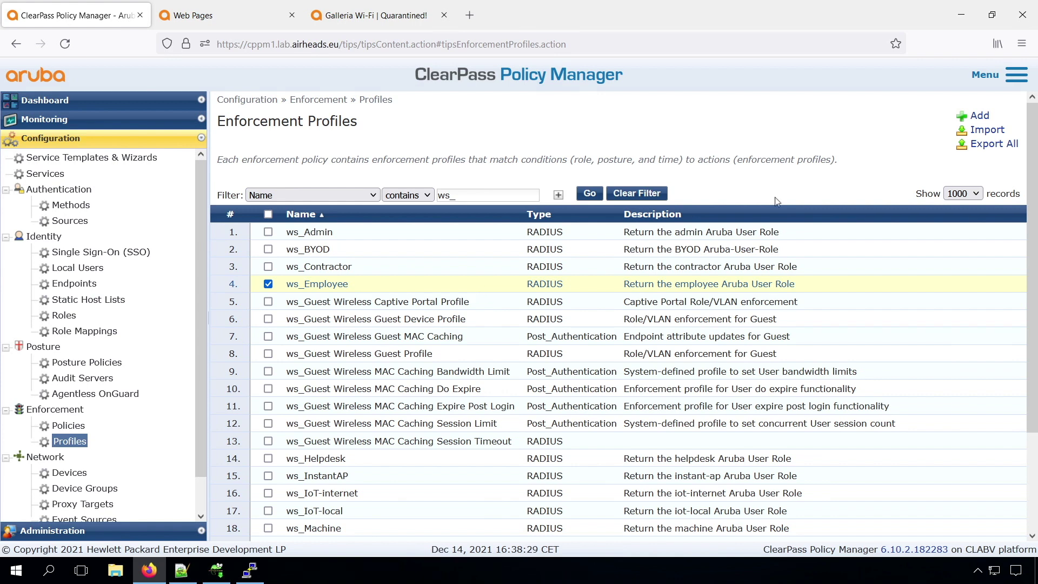
scroll(783, 247, down, 3)
click(894, 528)
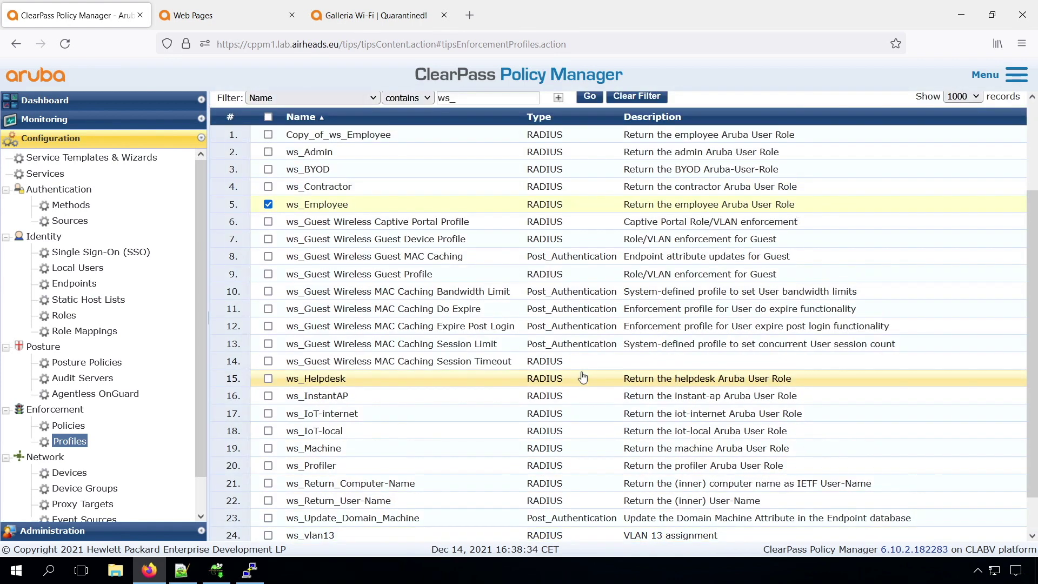
click(332, 135)
Step: Set the role to employee-quarantine, rename it ws_Employee_Quarantine, update the description, and save
click(751, 183)
text(-quarantine)
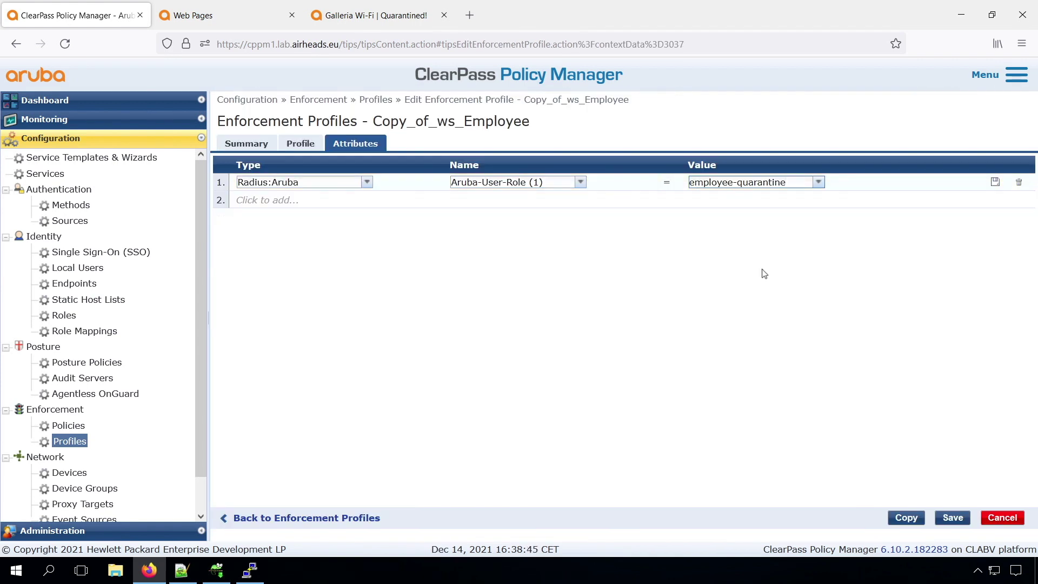
click(300, 143)
drag(379, 166, 331, 171)
key(BackSpace)
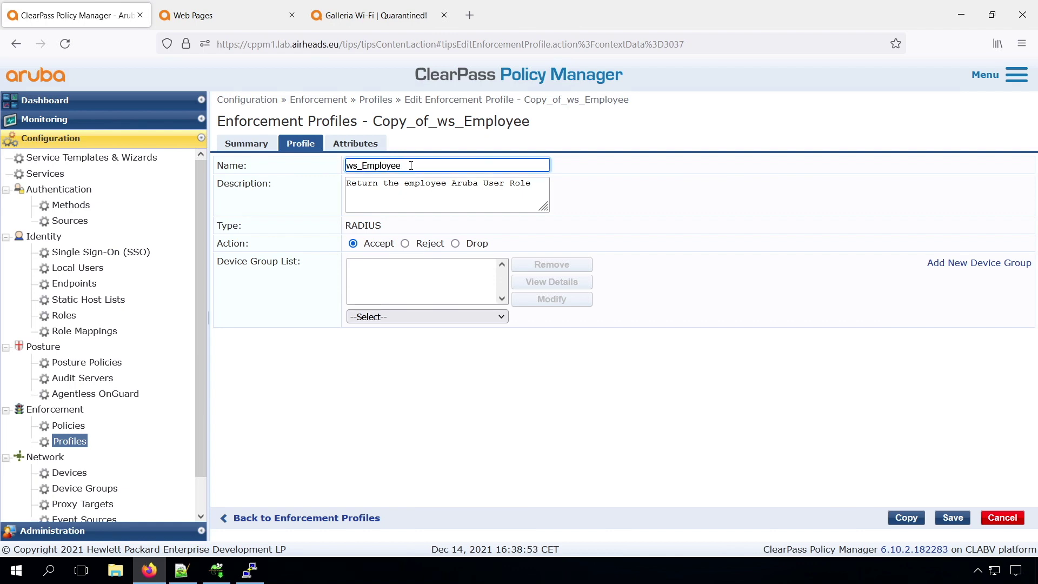
text(_Quarantine)
click(446, 182)
text(-quarantine)
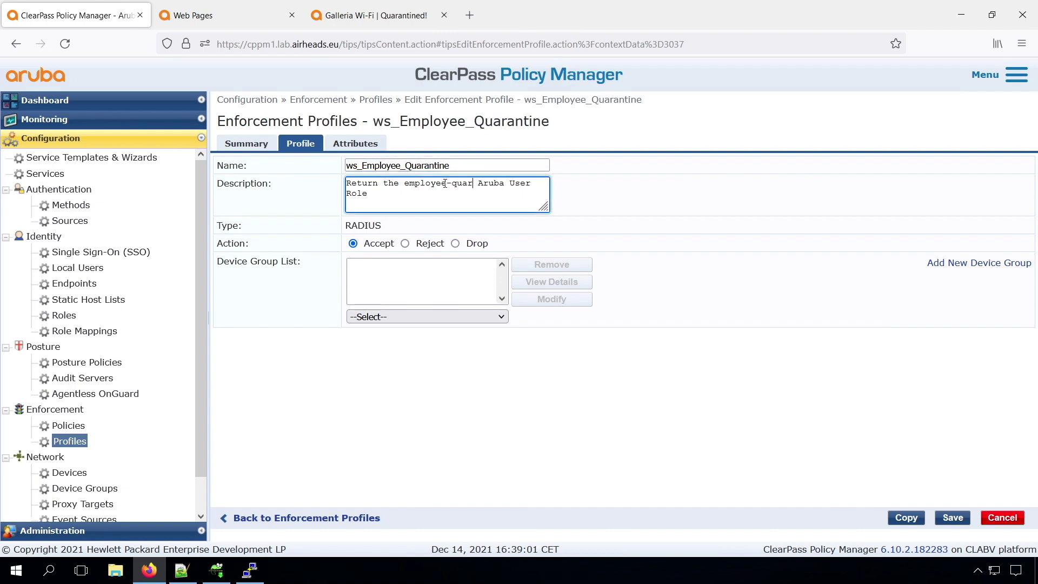
click(952, 517)
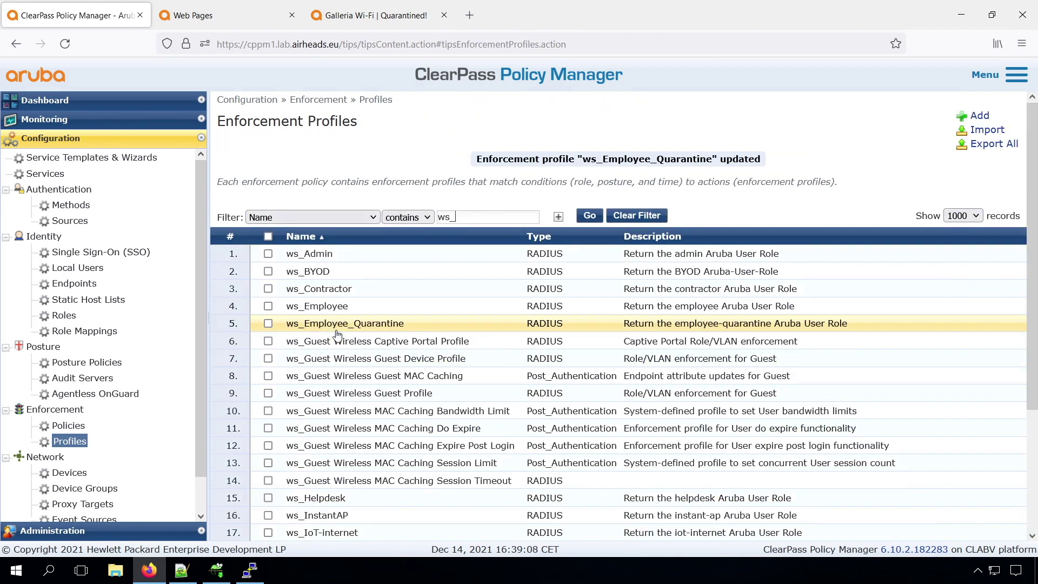
Step: Copy ws_Employee_Quarantine, rename it ws_Contractor_Quarantine, and change the description to contractor
scroll(972, 500, down, 3)
click(896, 528)
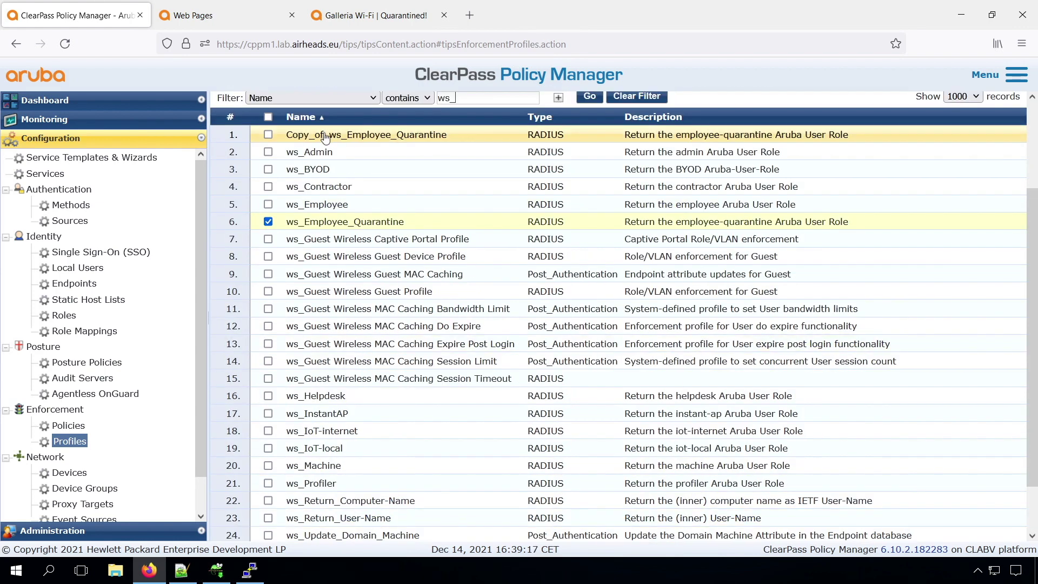
click(379, 135)
click(300, 143)
key(Delete)
mouse_move(372, 165)
mouse_down()
mouse_move(350, 162)
mouse_move(361, 166)
mouse_up()
text(Contractor)
click(445, 184)
key(BackSpace)
key(BackSpace)
key(BackSpace)
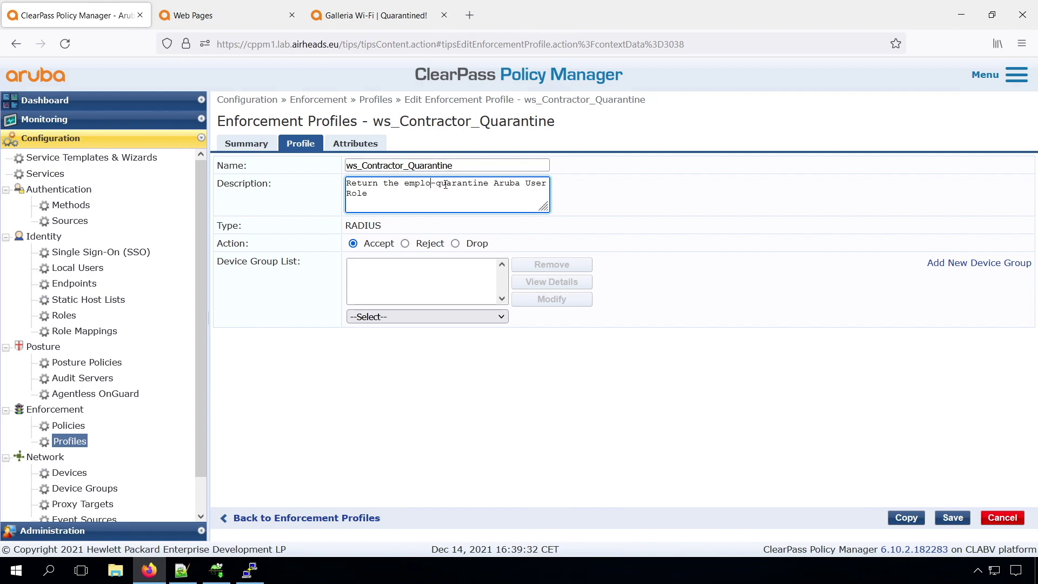
key(BackSpace)
key(BackSpace)
key(BackSpace)
key(BackSpace)
key(BackSpace)
text(contractor)
Step: Change the Aruba user role value to contractor-quarantine and save the profile
click(359, 145)
click(722, 186)
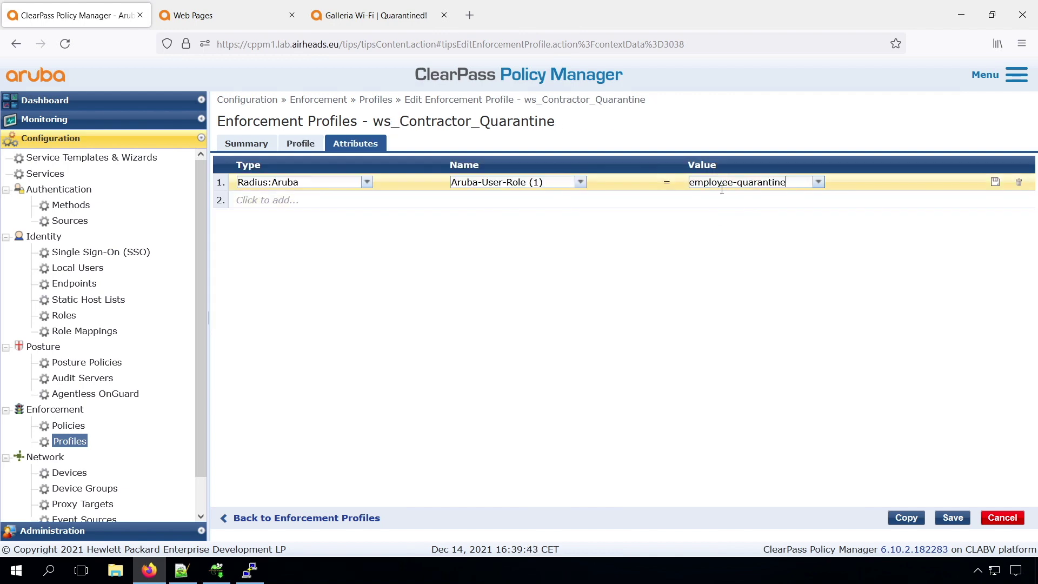
drag(732, 186, 662, 186)
text(contractor)
click(953, 517)
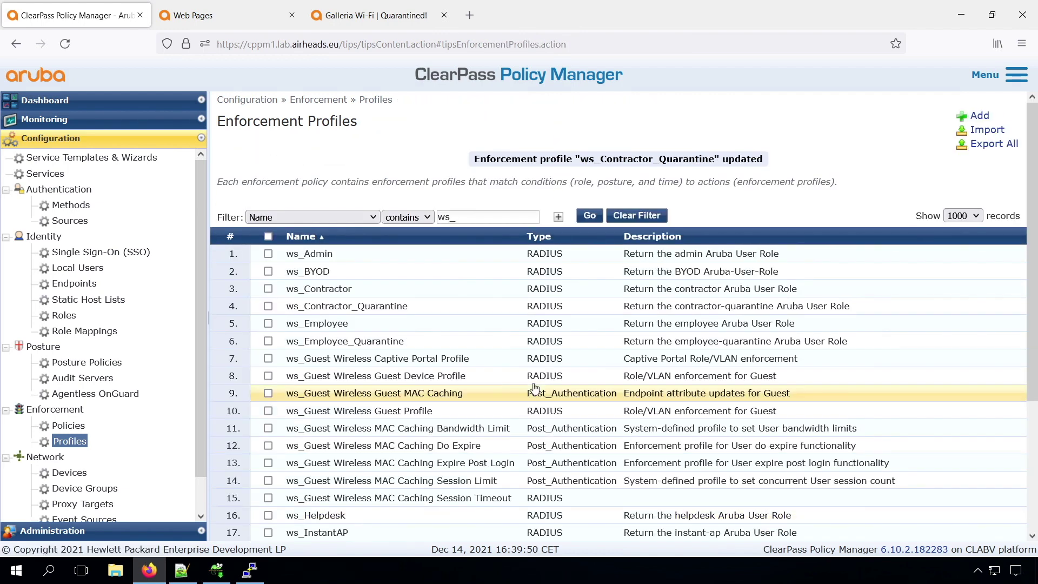
Step: Review the ws_Contractor_Quarantine and ws_Employee_Quarantine summaries, then go to Enforcement Policies
click(481, 307)
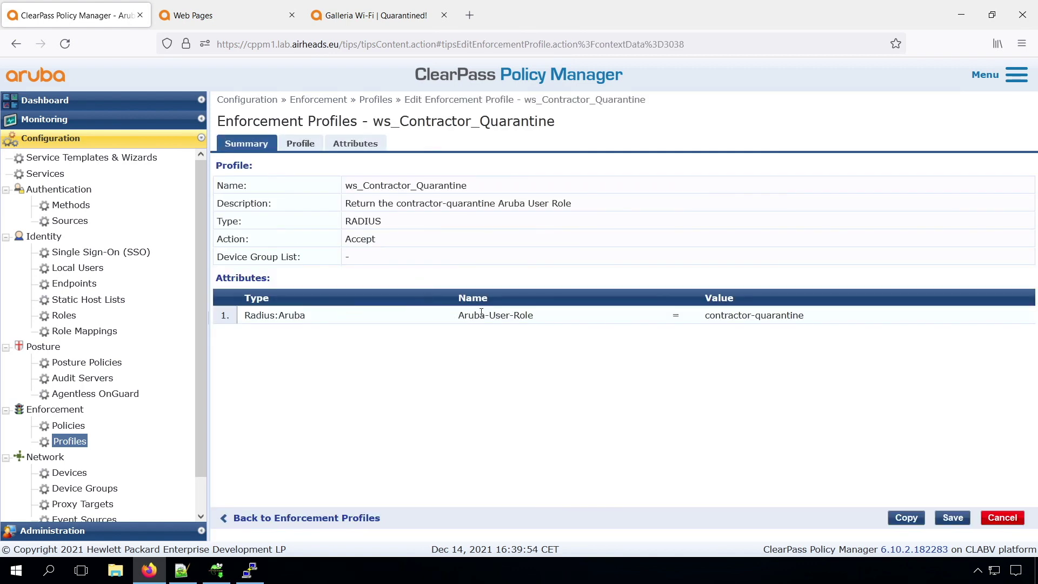
click(1002, 518)
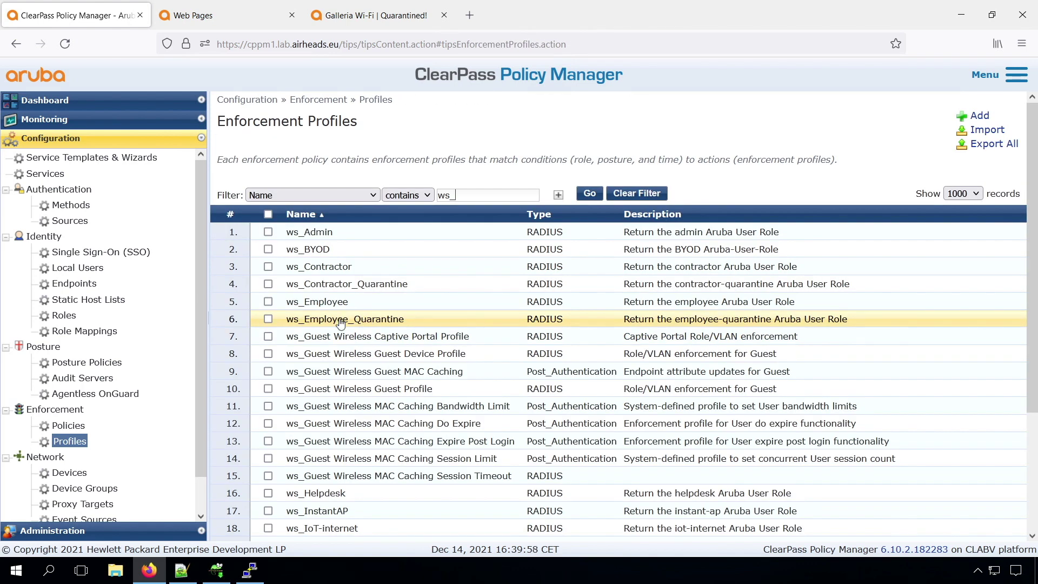
click(341, 322)
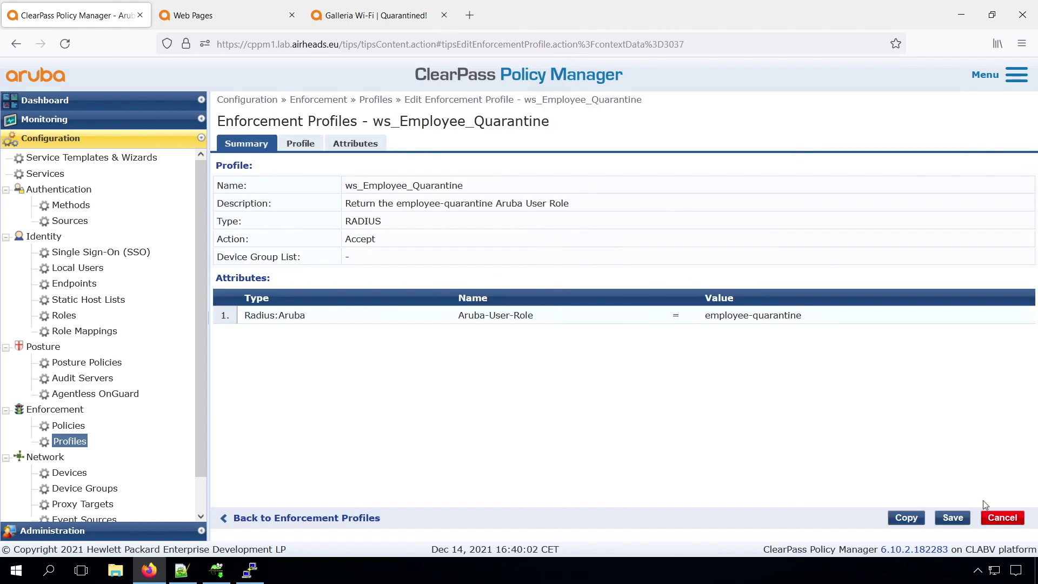
click(69, 426)
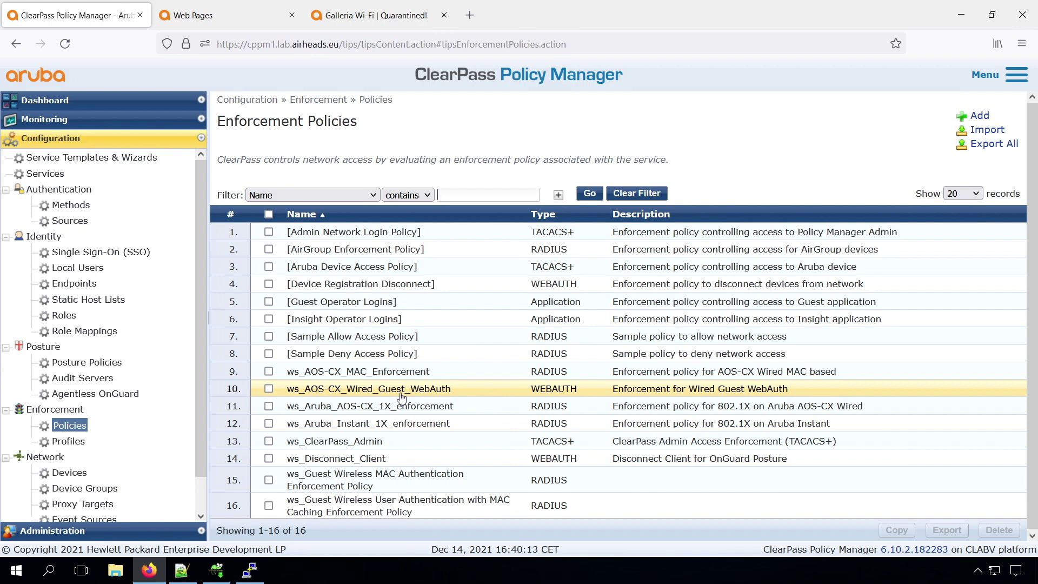
Step: Duplicate the first ws_Employee rule in the ws_Aruba_AOS-CX_1X_enforcement policy
click(385, 407)
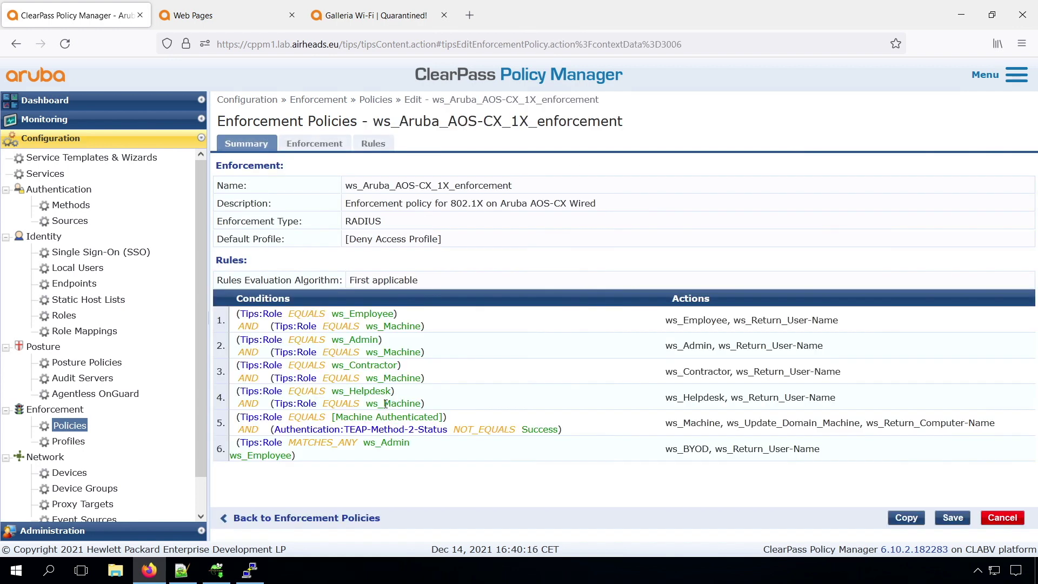
click(382, 145)
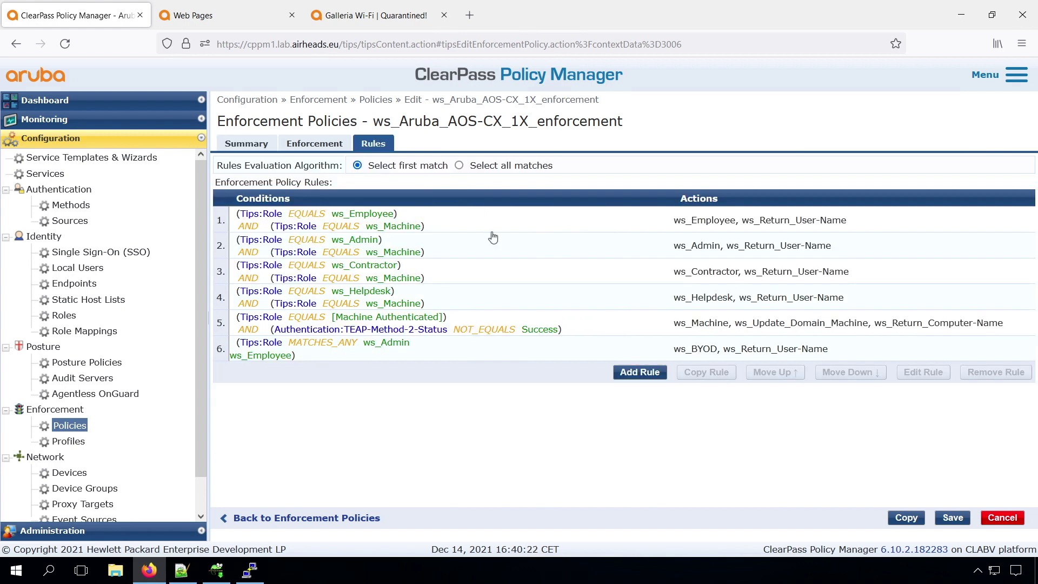
click(373, 225)
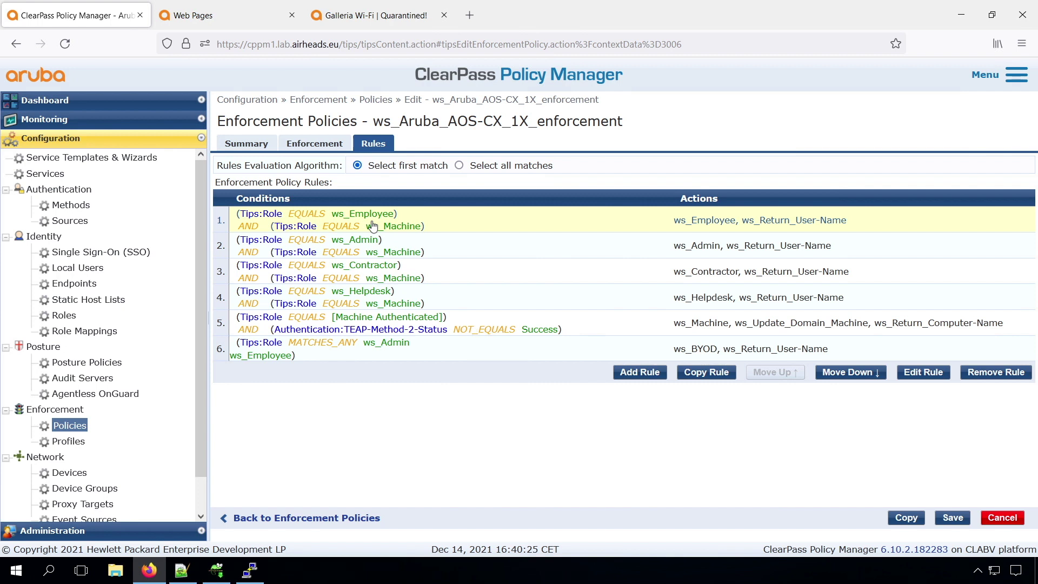
click(706, 372)
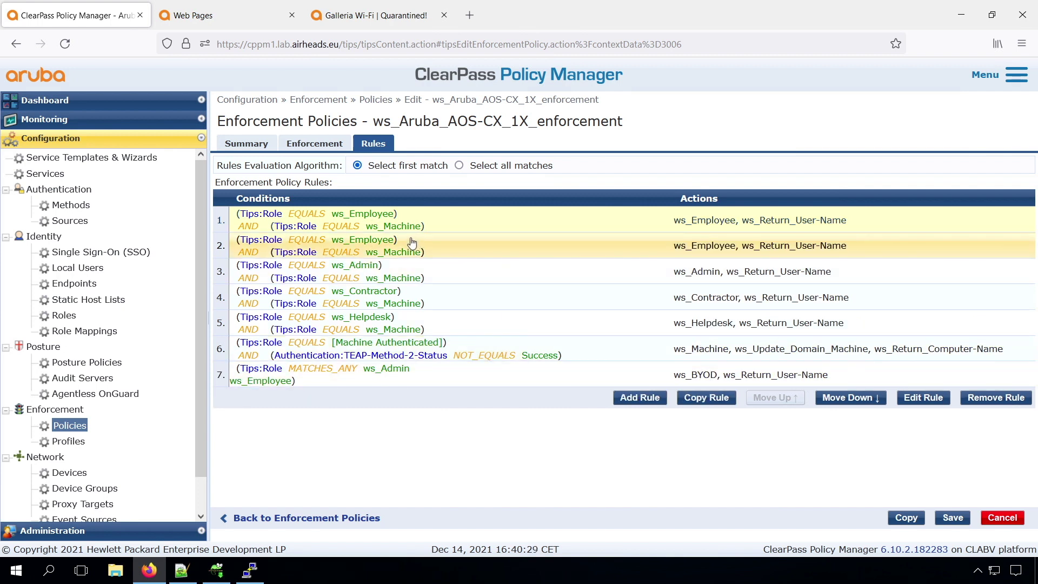
Step: Add a Tips:Posture EQUALS HEALTHY (0) condition to rule 1
click(922, 397)
click(173, 276)
text(Tips)
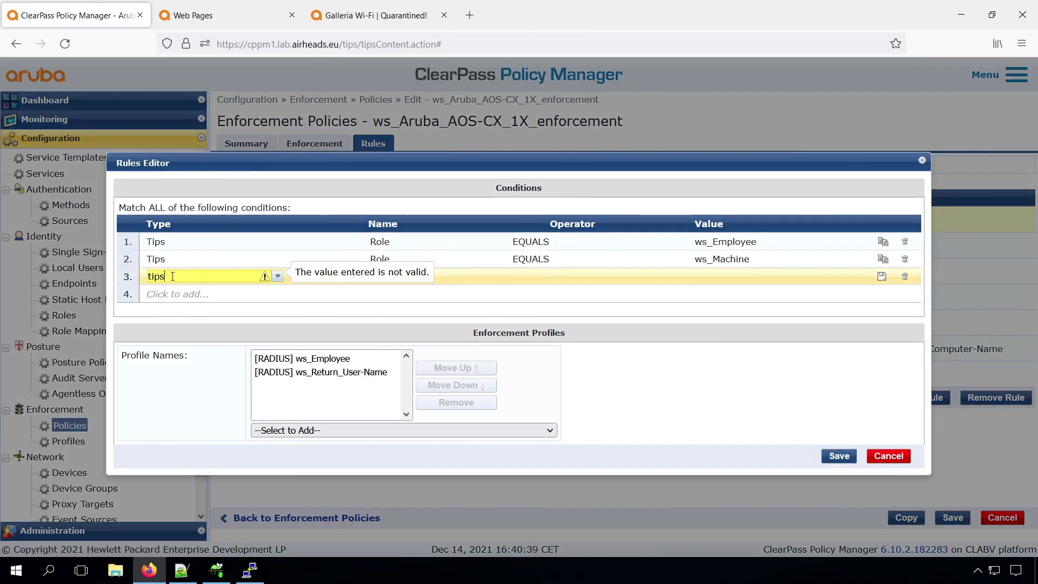
key(Tab)
text(pos)
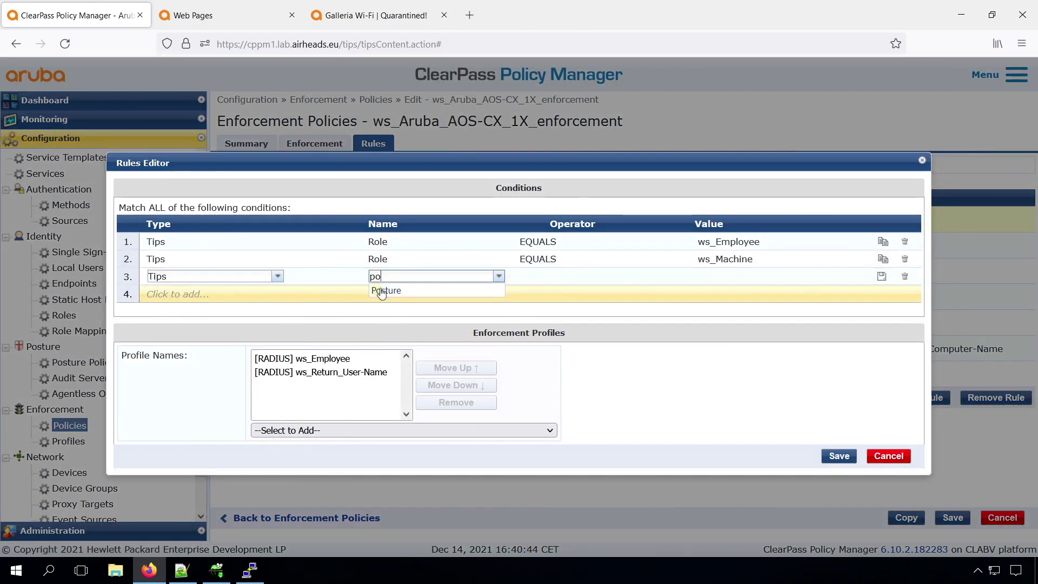
key(Tab)
text(EQ)
key(Tab)
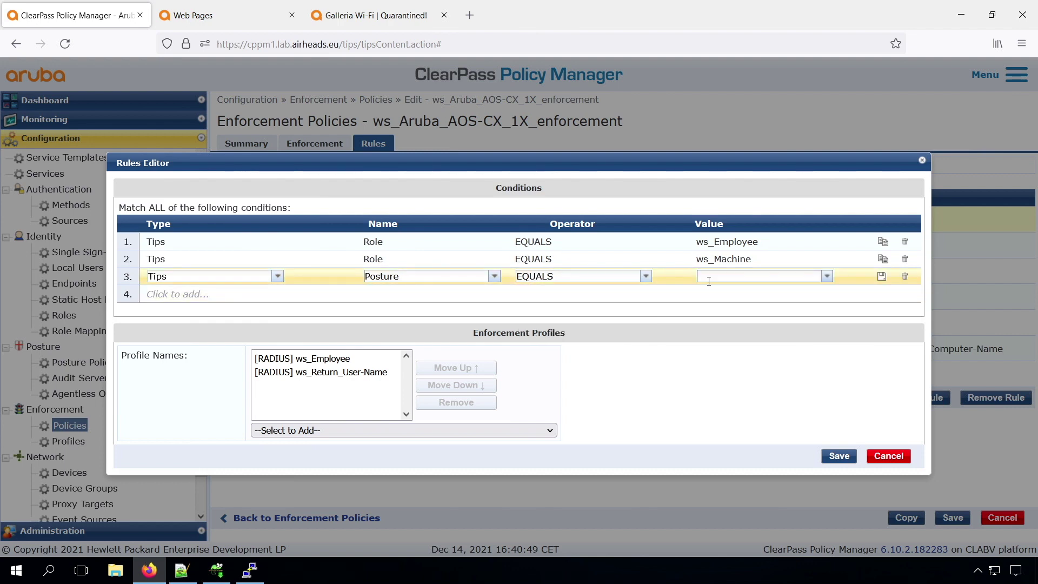
text(HE)
key(Tab)
click(839, 455)
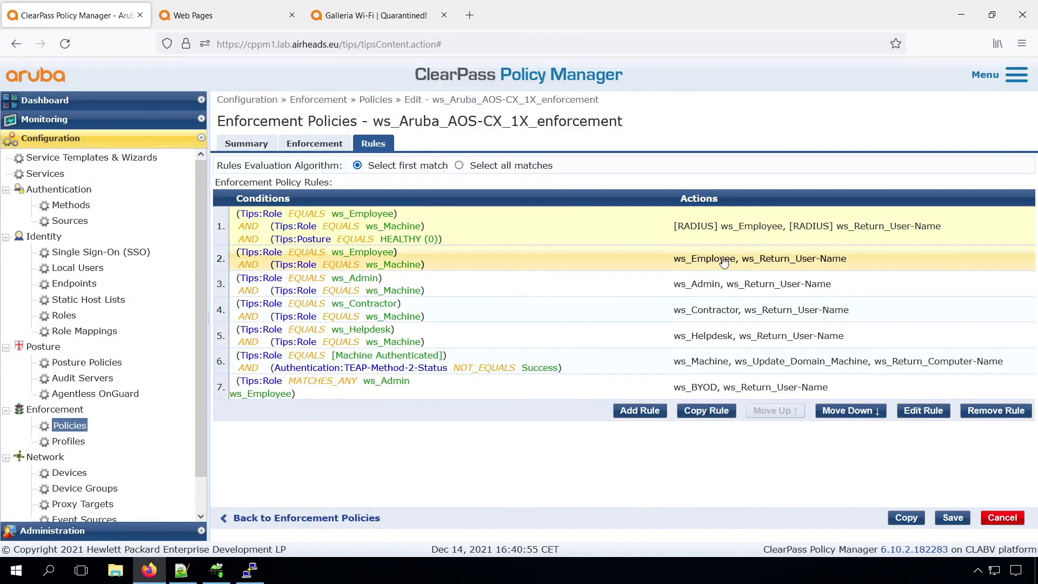
Step: Replace ws_Employee with ws_Employee_Quarantine in the duplicated rule 2
click(914, 412)
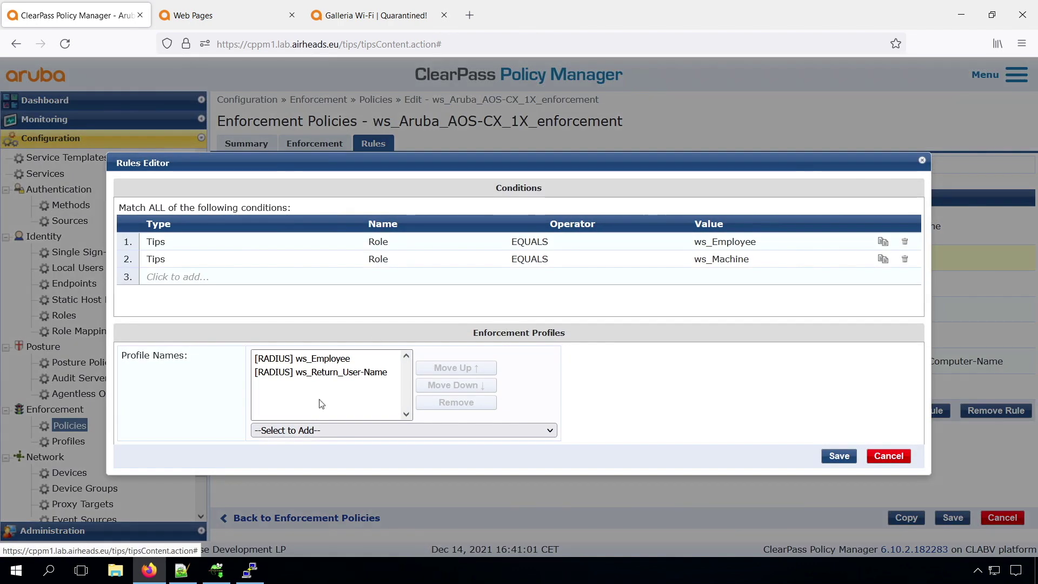
click(320, 430)
scroll(333, 399, down, 2)
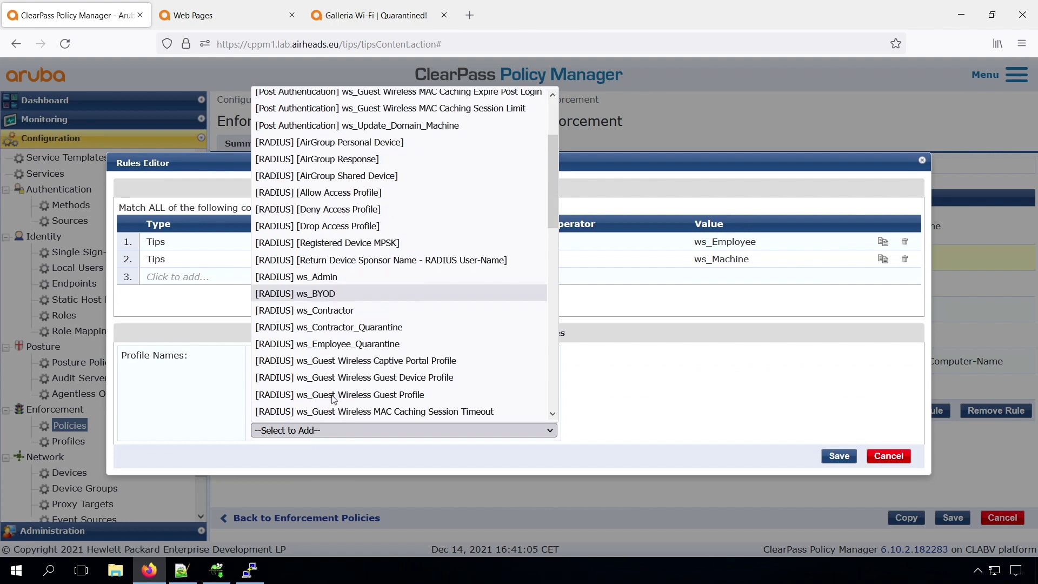
click(325, 343)
click(324, 358)
click(432, 402)
click(839, 456)
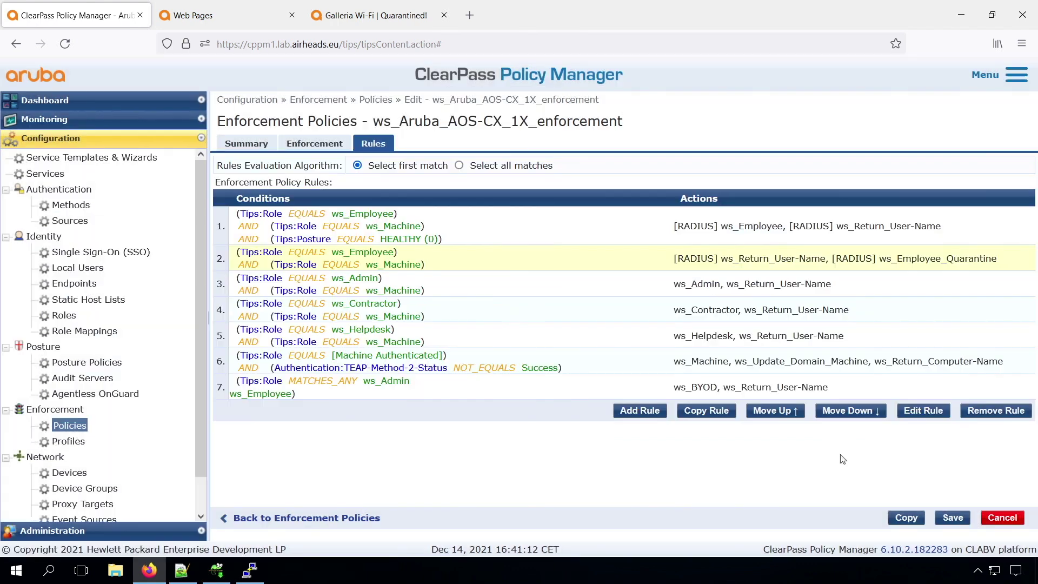
Step: Duplicate the contractor machine rule and add Tips:Posture EQUALS HEALTHY (0) to rule 4
click(397, 314)
click(706, 410)
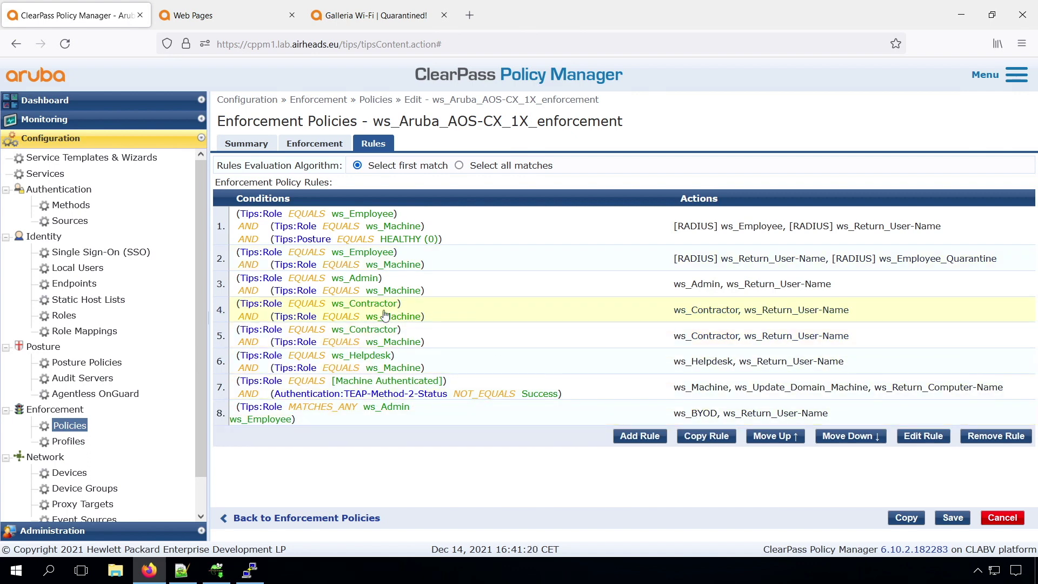
click(921, 438)
click(186, 276)
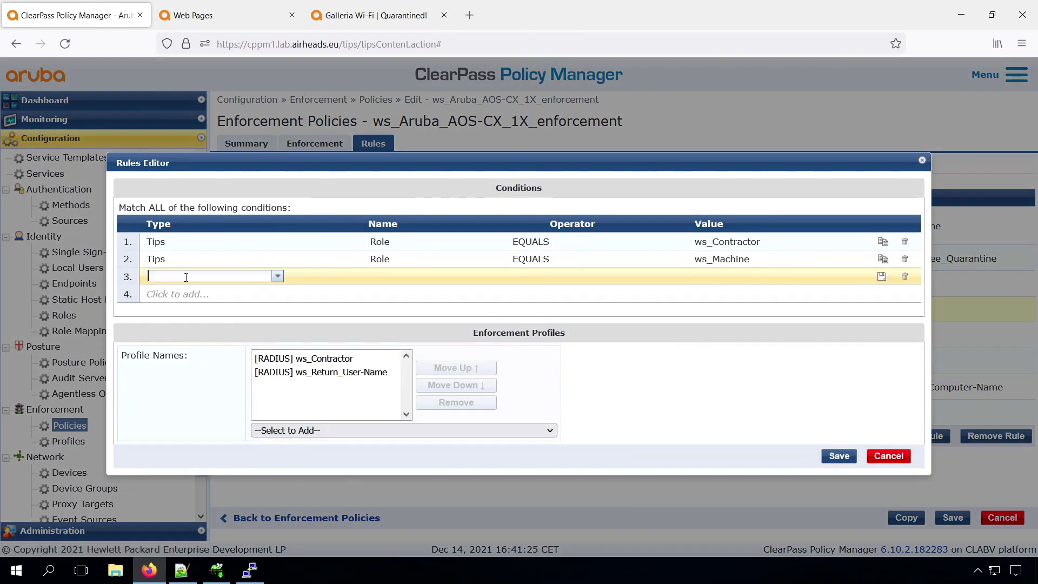
text(Tips)
key(Tab)
text(Po)
key(Tab)
text(EQ)
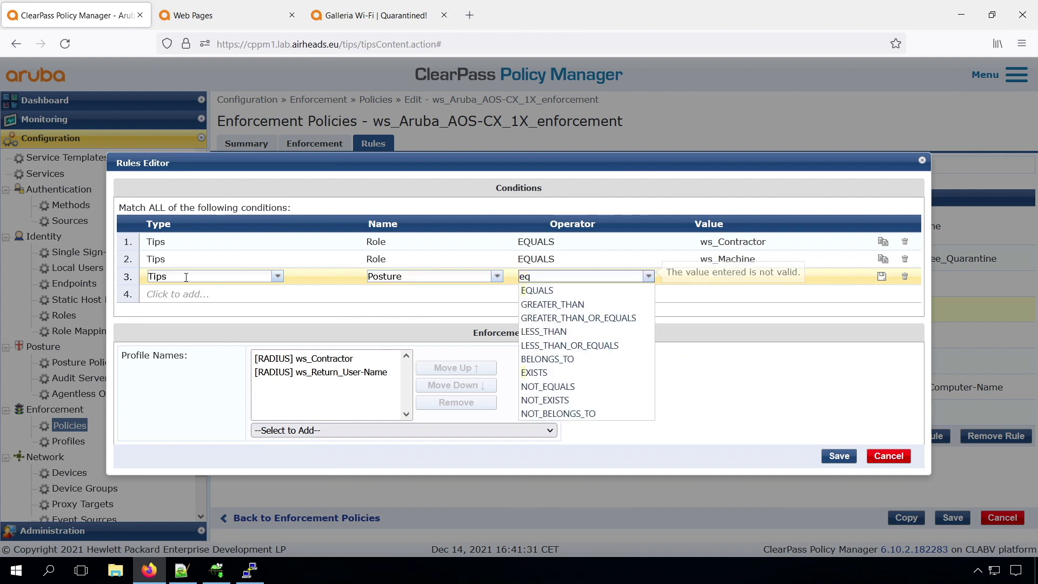
key(Tab)
text(HEA)
click(718, 290)
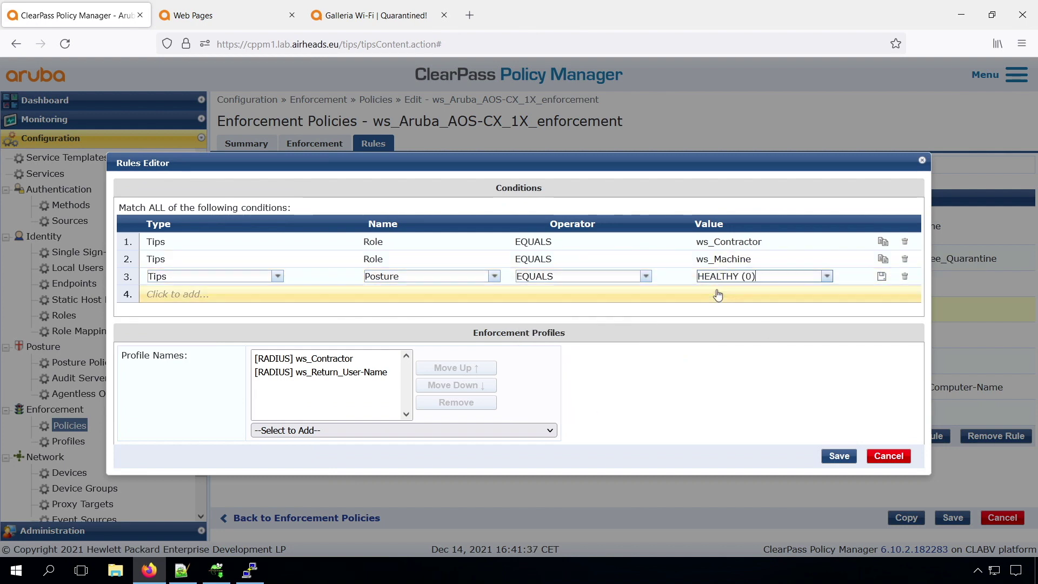
click(837, 455)
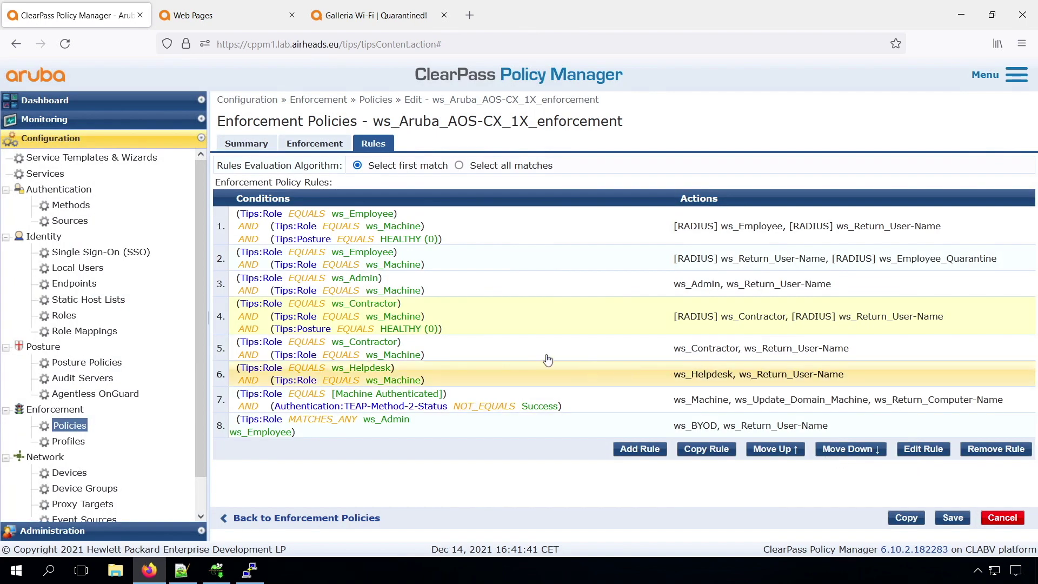
Step: Replace ws_Contractor with ws_Contractor_Quarantine in rule 5
click(922, 449)
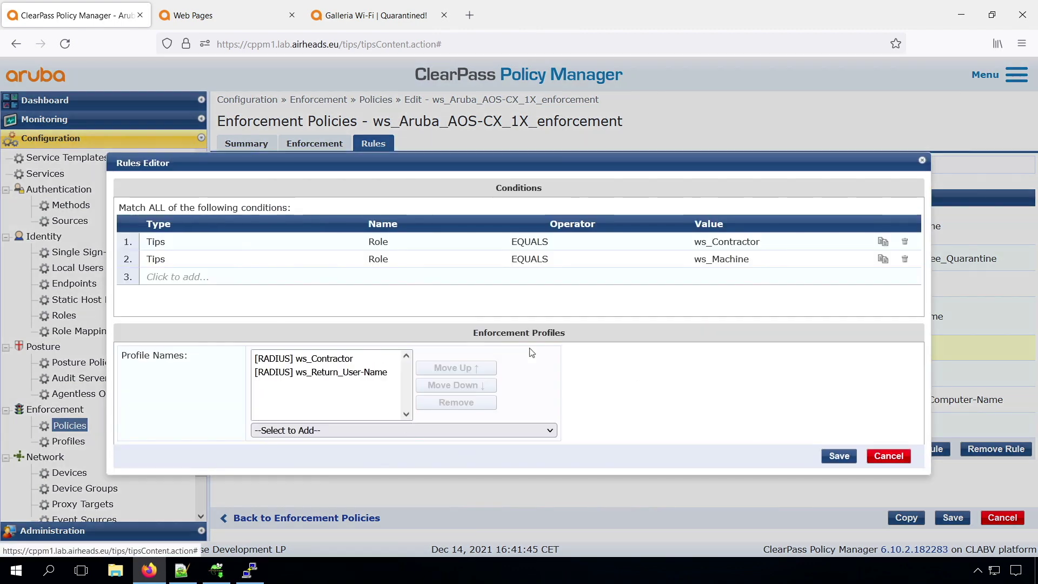
click(329, 431)
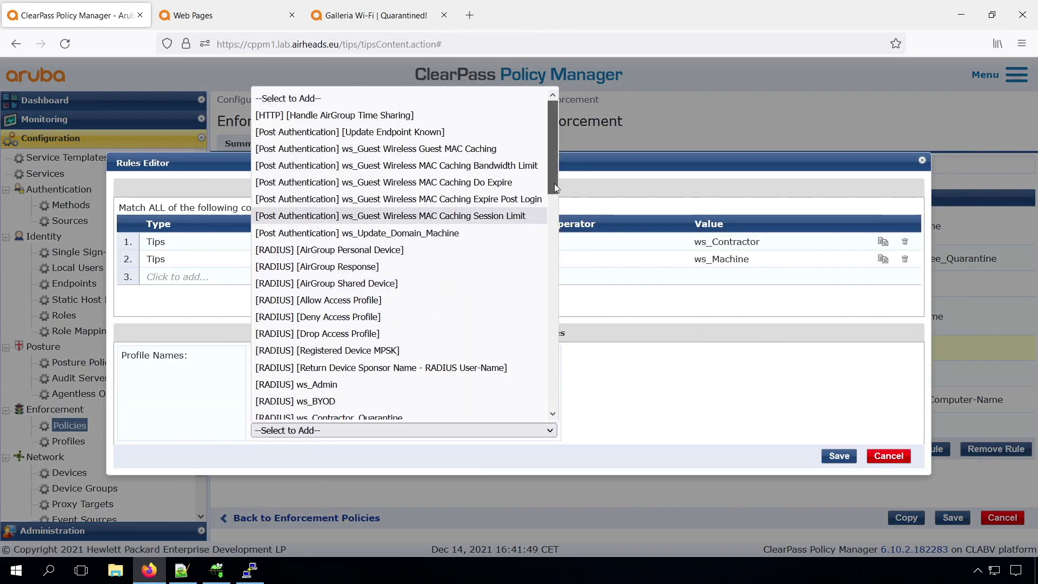
scroll(547, 163, down, 3)
click(335, 341)
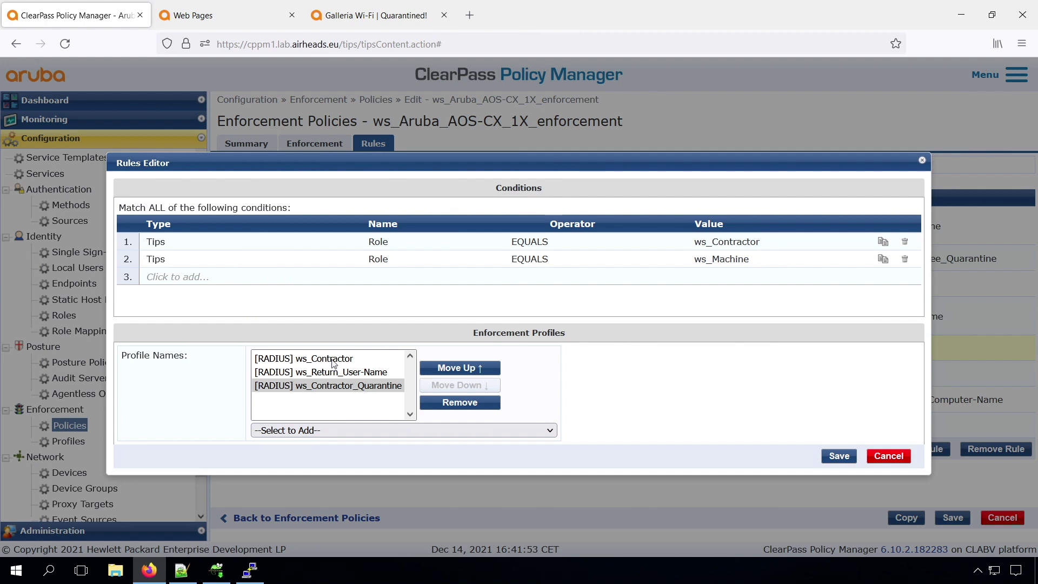
click(332, 360)
click(458, 402)
click(831, 457)
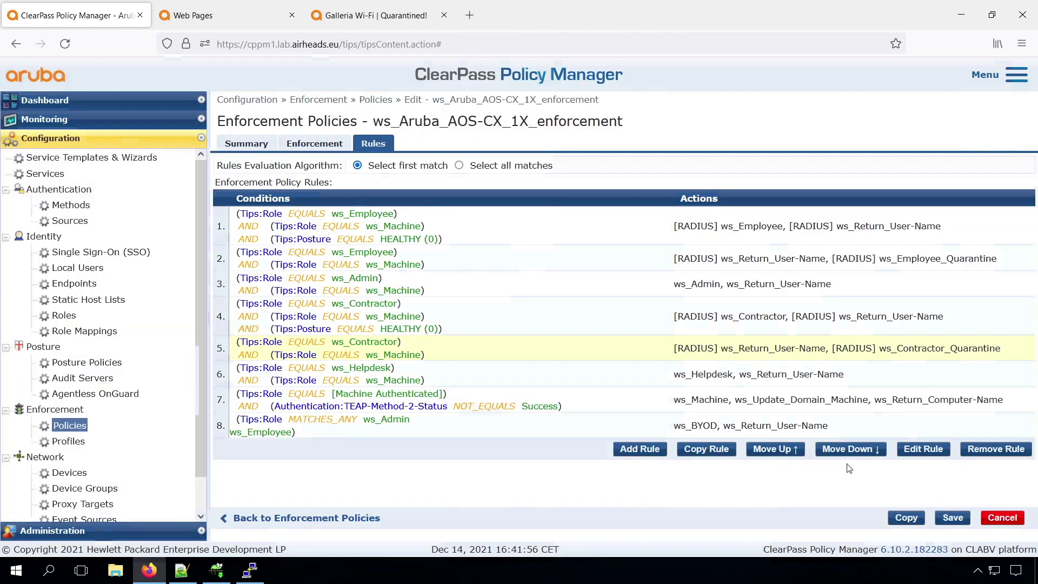
Step: Save the enforcement policy and open Monitoring > Access Tracker
click(952, 518)
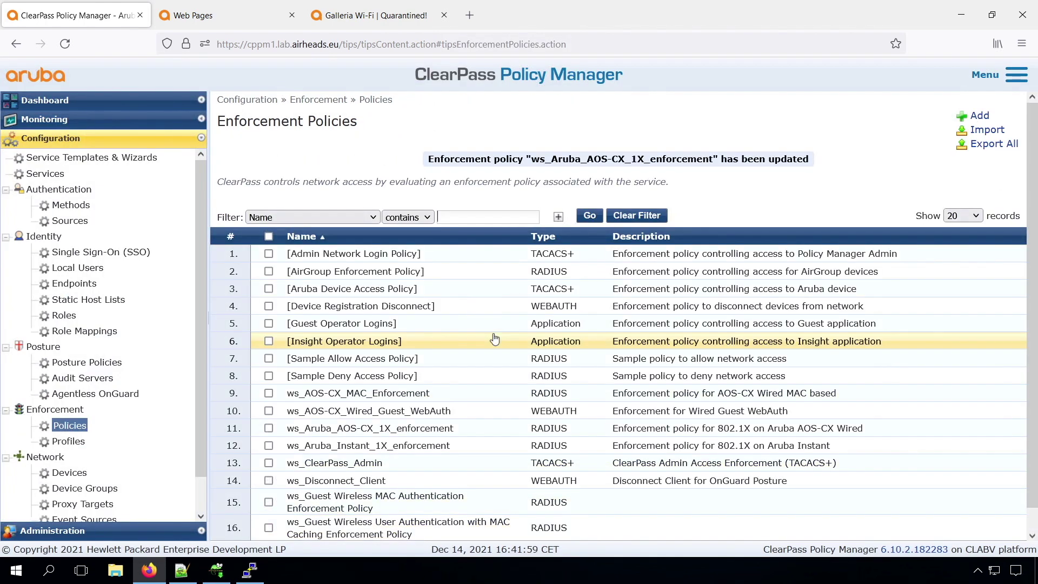
click(51, 122)
click(77, 156)
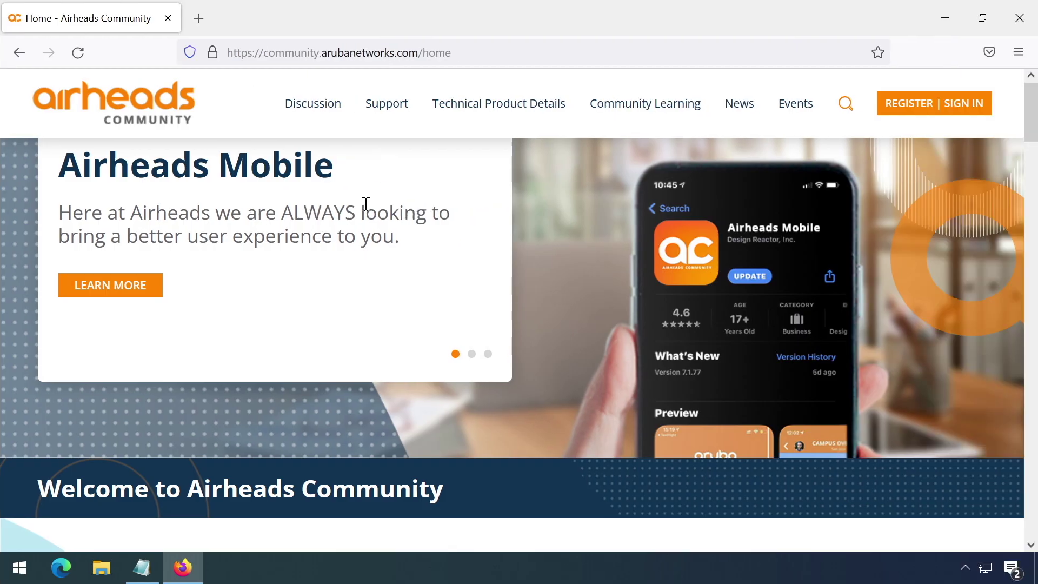
Step: Check the ClearPass OnGuard status from the system tray, then close Notepad to clear the process check
click(964, 568)
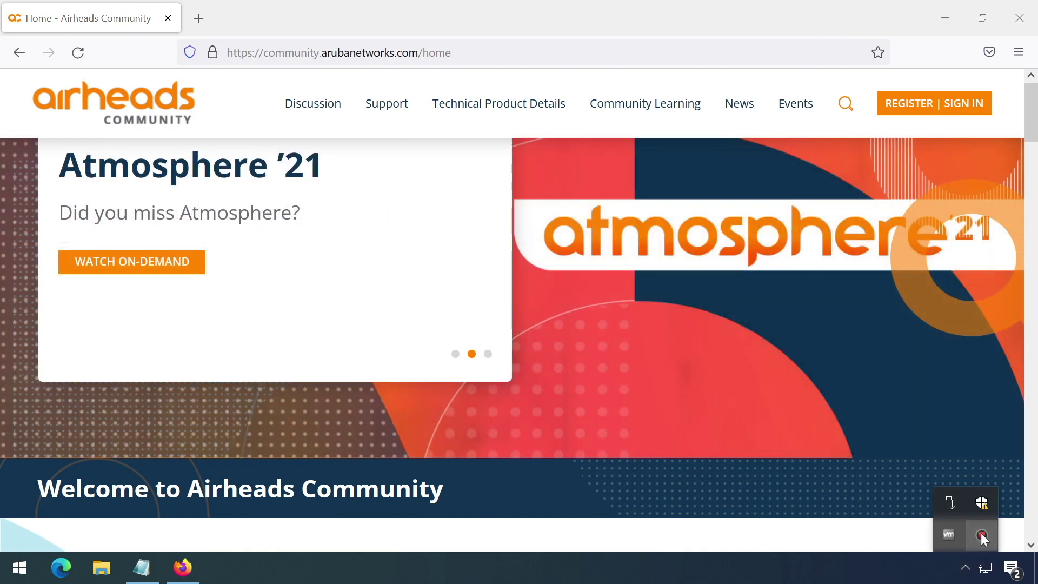
click(981, 534)
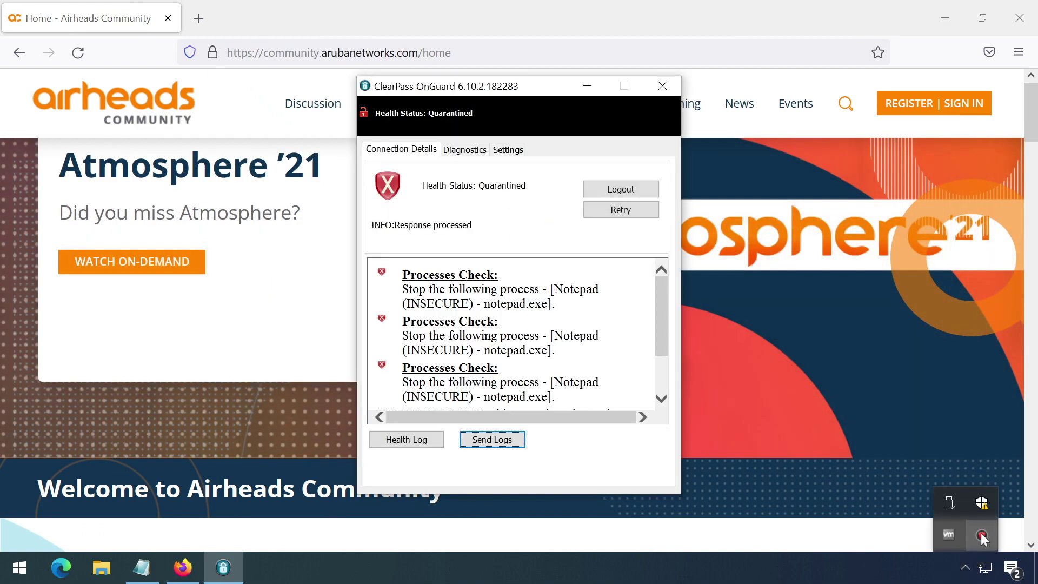
click(142, 567)
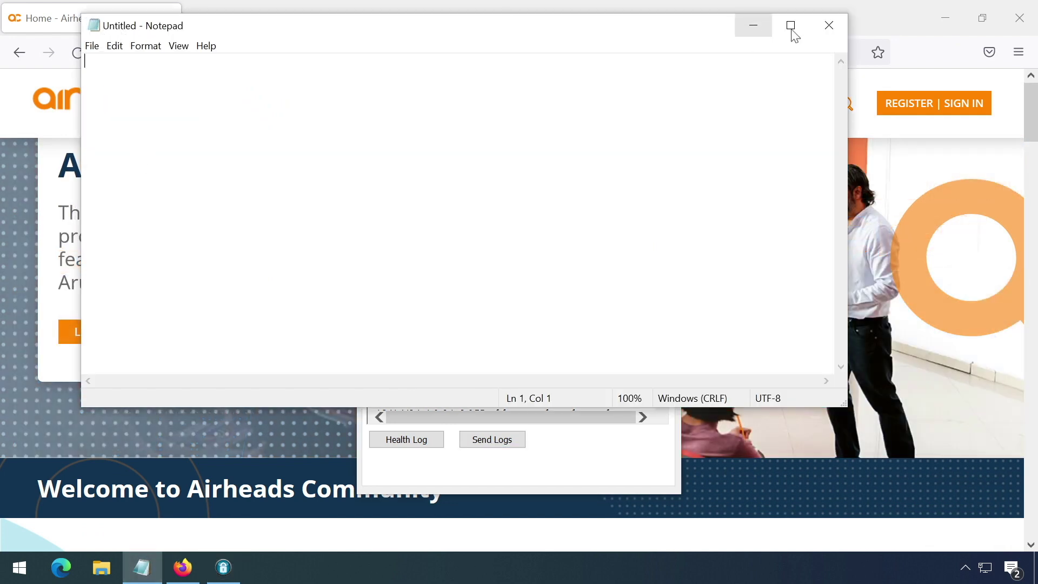
click(827, 27)
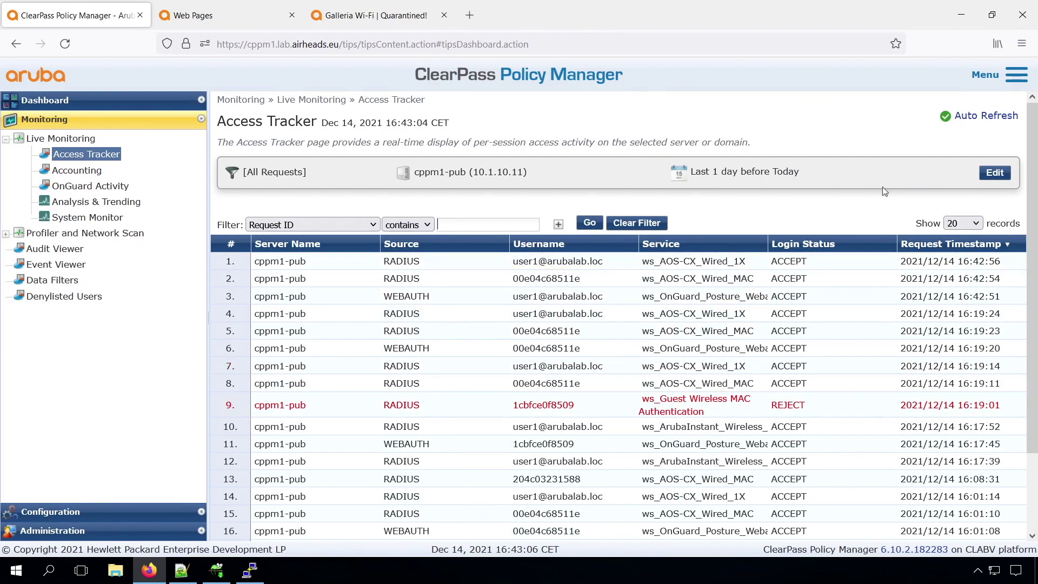
Step: Add the Enforcement Profiles column to the Access Tracker table and save the layout
click(994, 172)
click(305, 308)
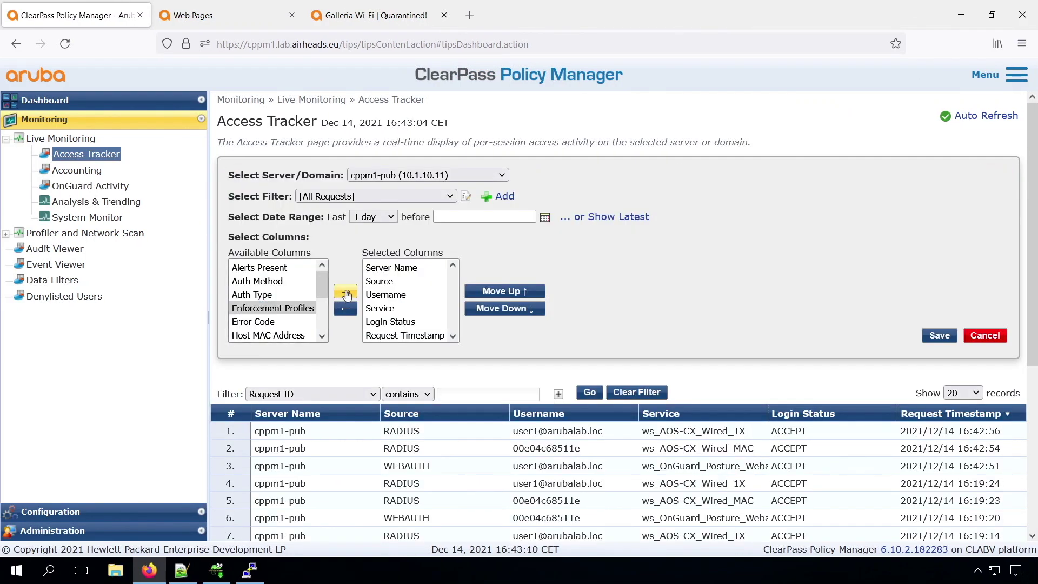
click(345, 291)
click(940, 335)
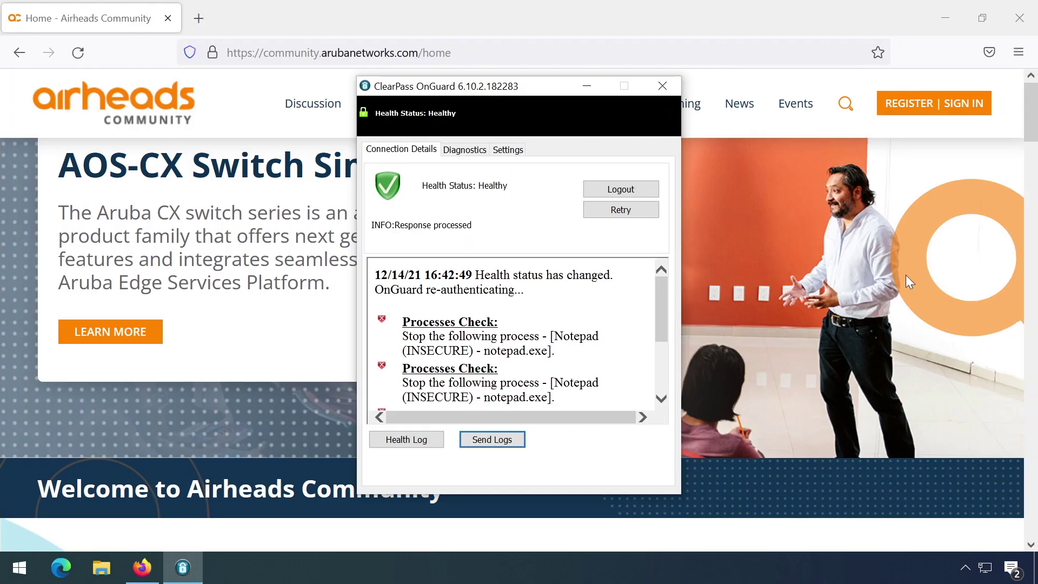
Step: Launch Notepad from the Start menu search so OnGuard flags the client as Quarantined
click(20, 568)
text(notepa)
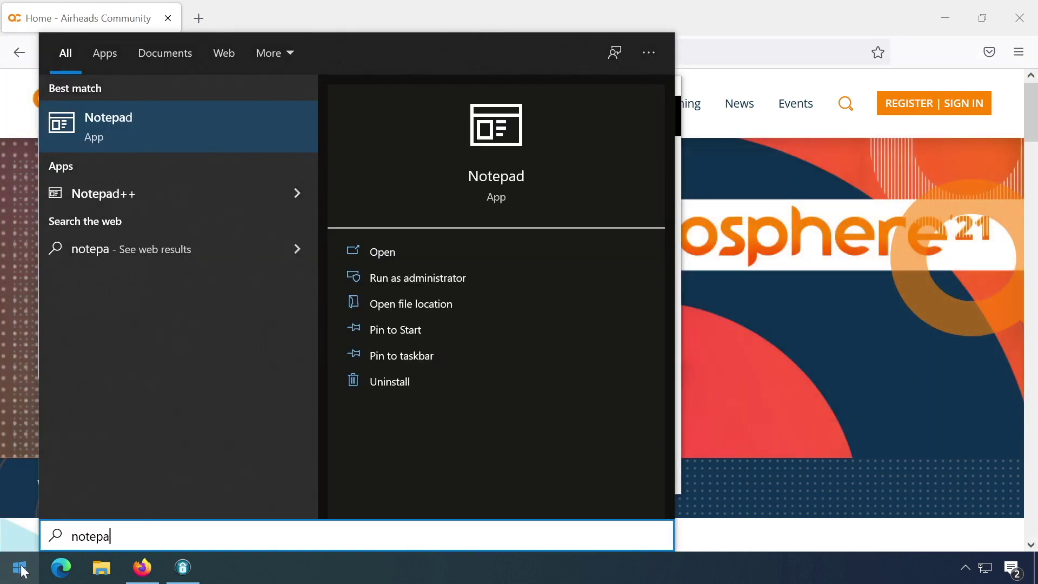
key(Return)
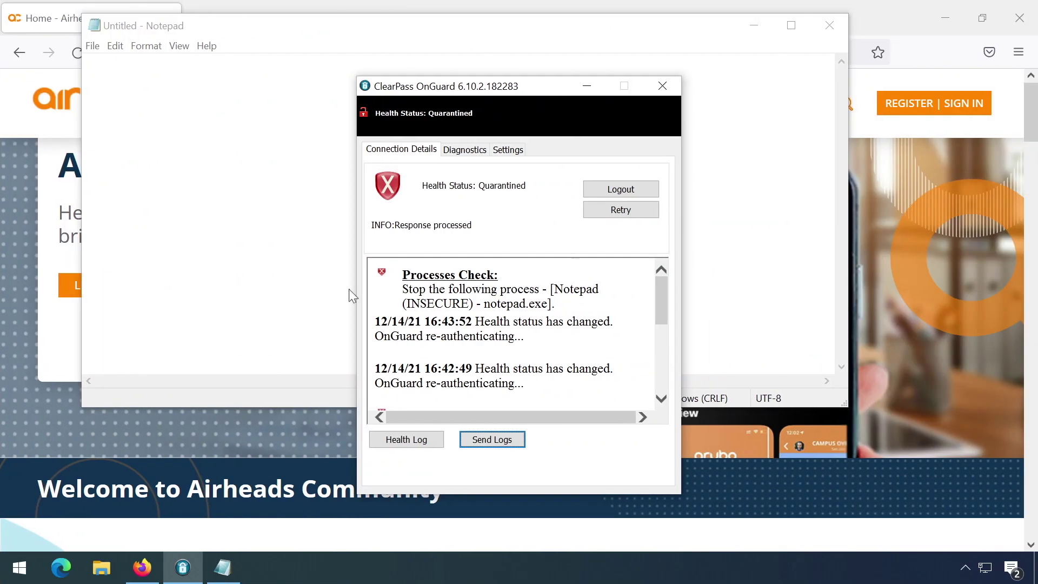
Step: In Firefox, load 1.1.1.1 in a new tab to get the quarantine redirect
click(14, 297)
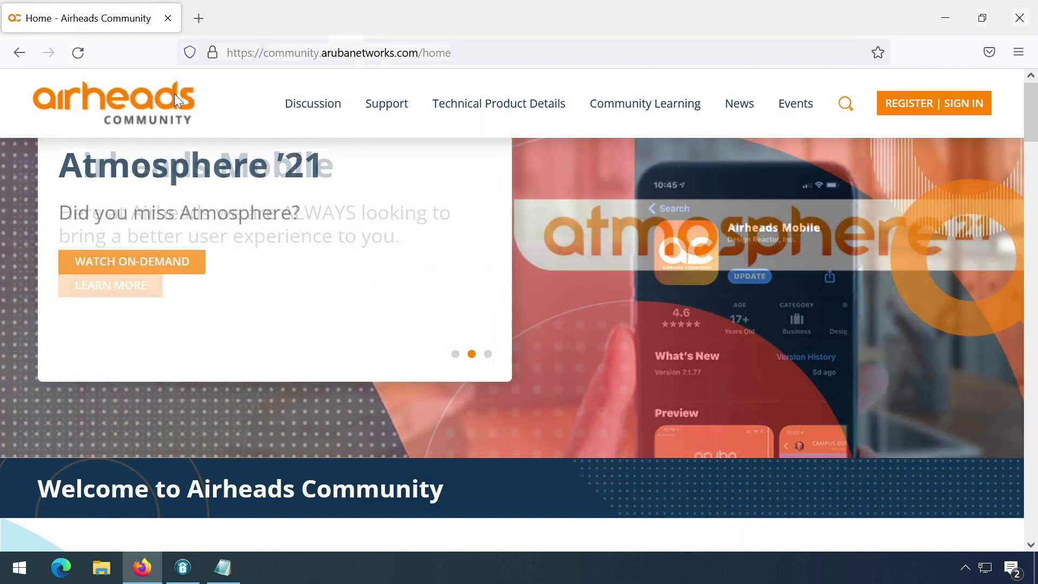
click(197, 18)
text(1.1.1.1)
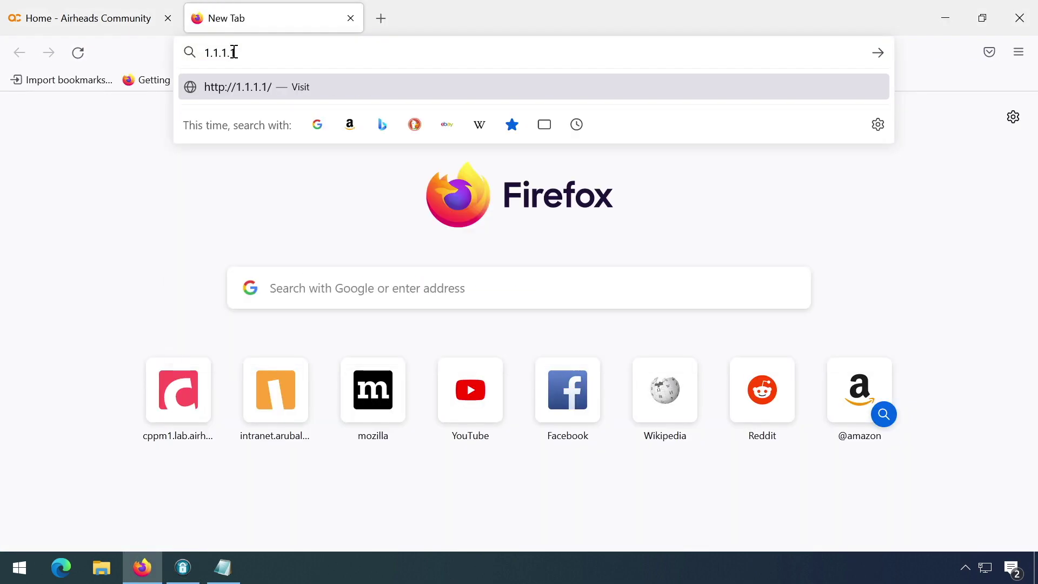
key(Return)
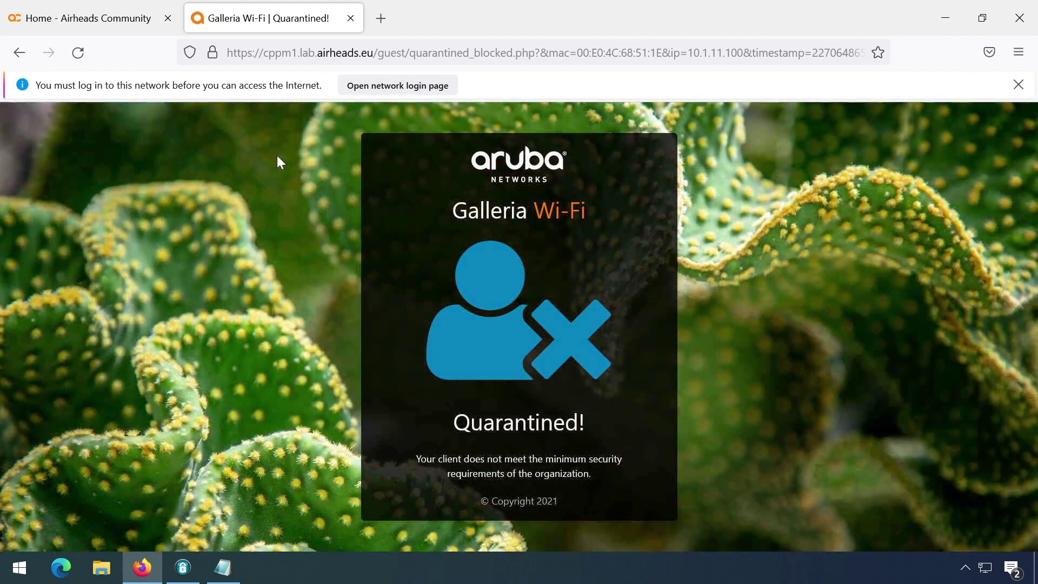
Step: Open the intranet site in another tab, then return to the Galleria Wi-Fi Quarantined! page
click(381, 18)
click(374, 47)
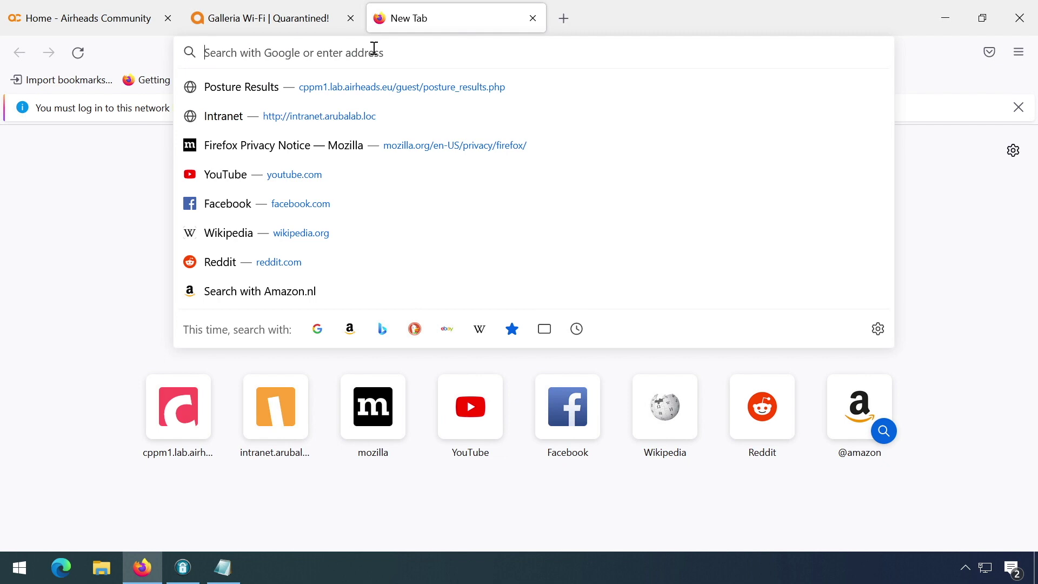
text(intranet.arubalab.loc/)
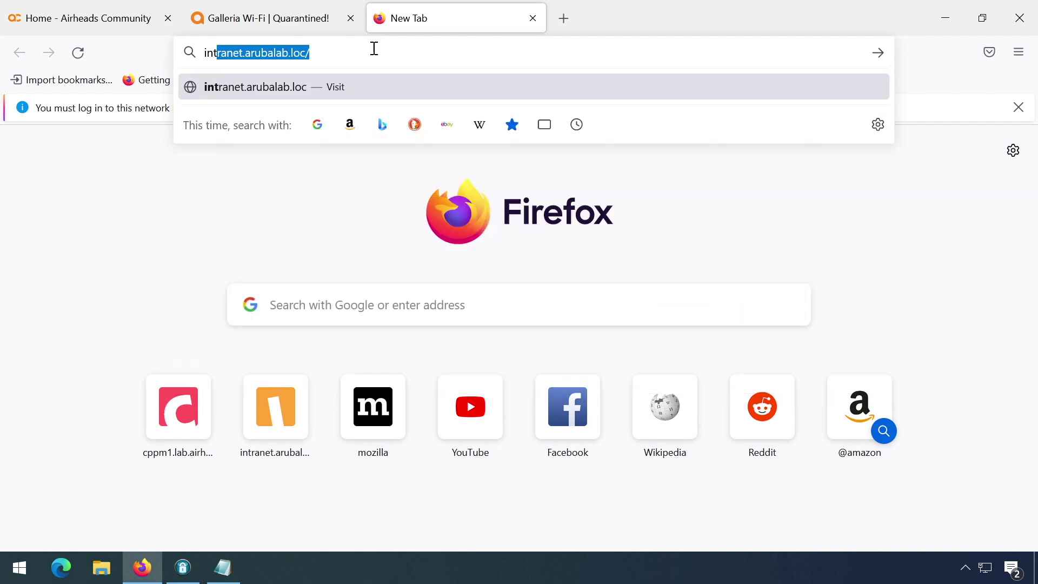
key(Return)
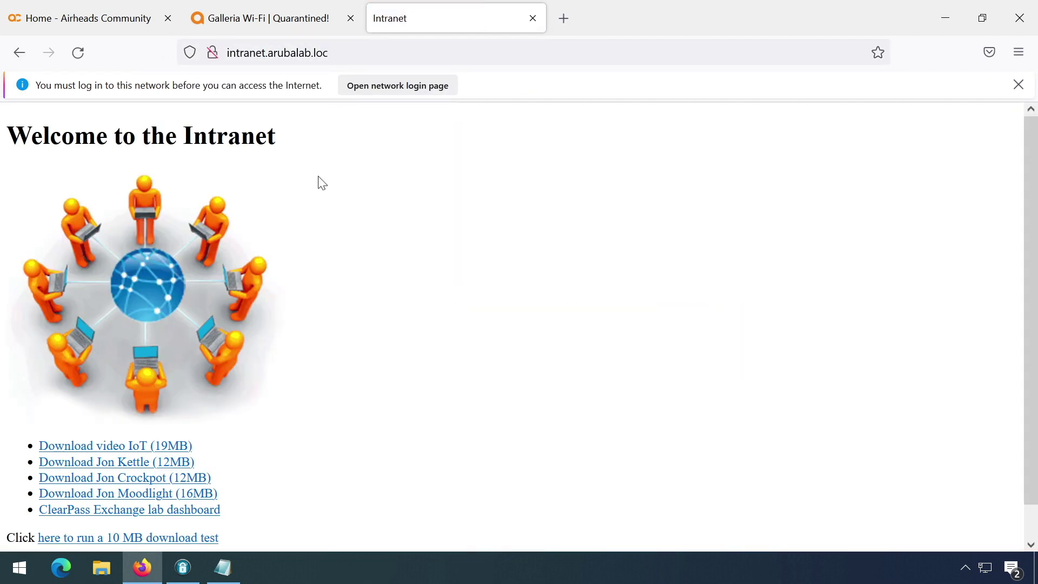
click(279, 24)
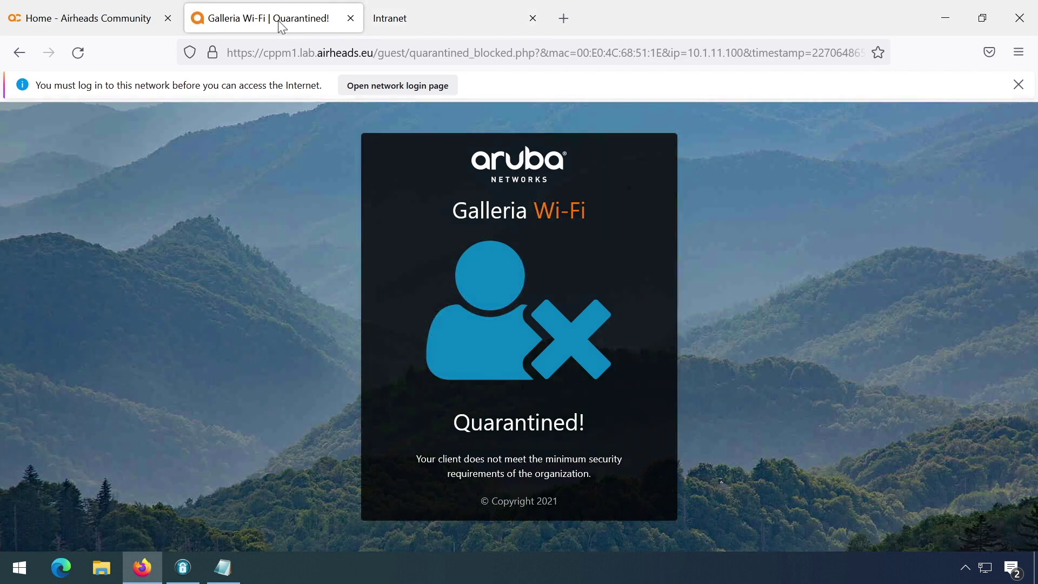